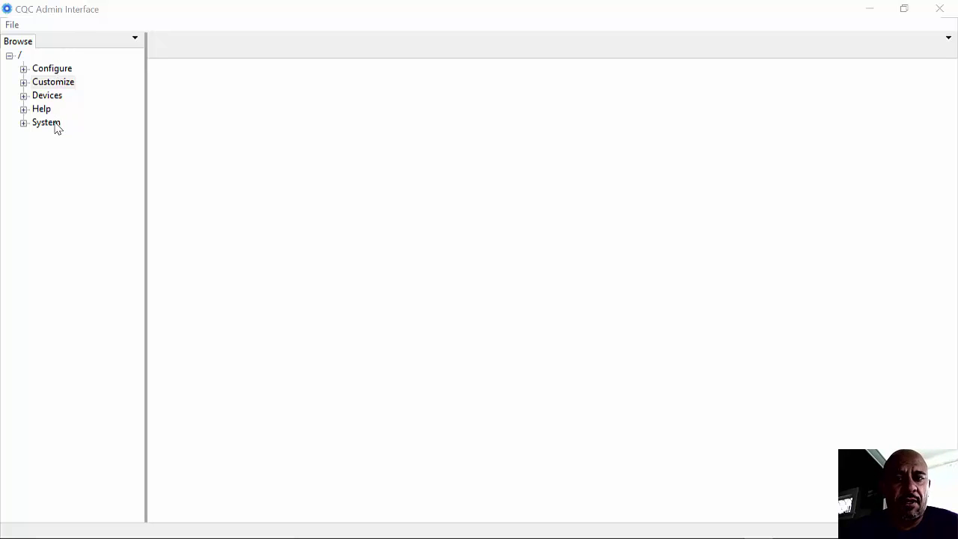
Expand the BRN server and start installing the Elk M1 Panel V2 (Ethernet) driver on it.
click(23, 96)
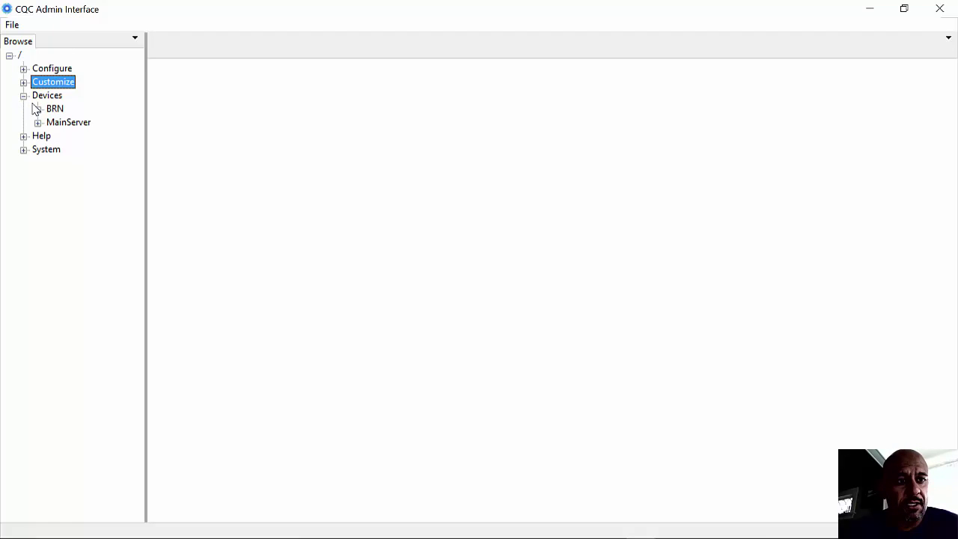
click(37, 110)
right_click(54, 110)
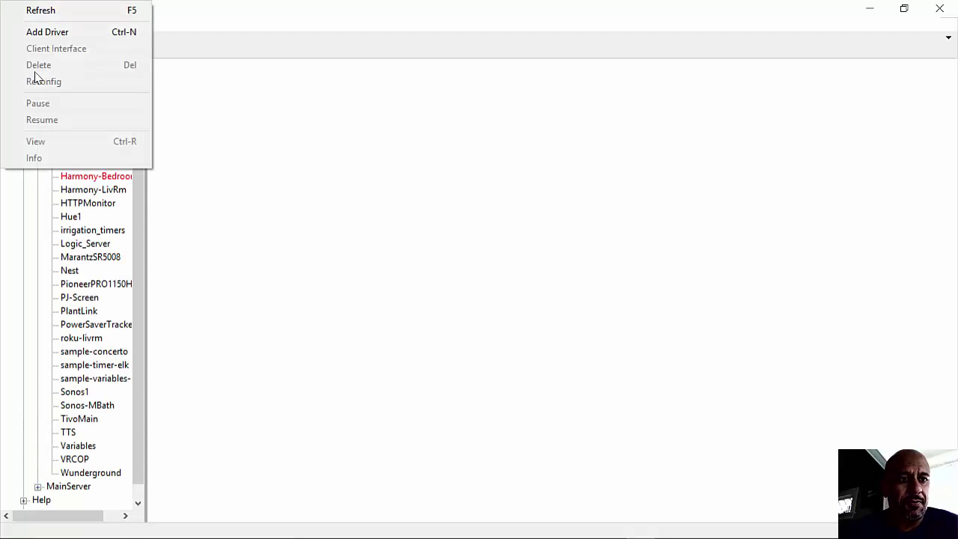
click(202, 156)
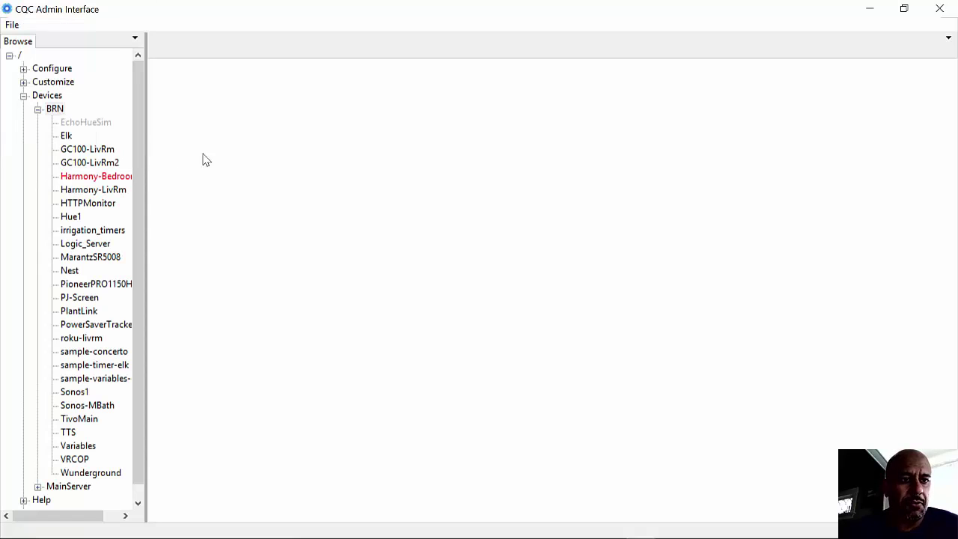
right_click(55, 109)
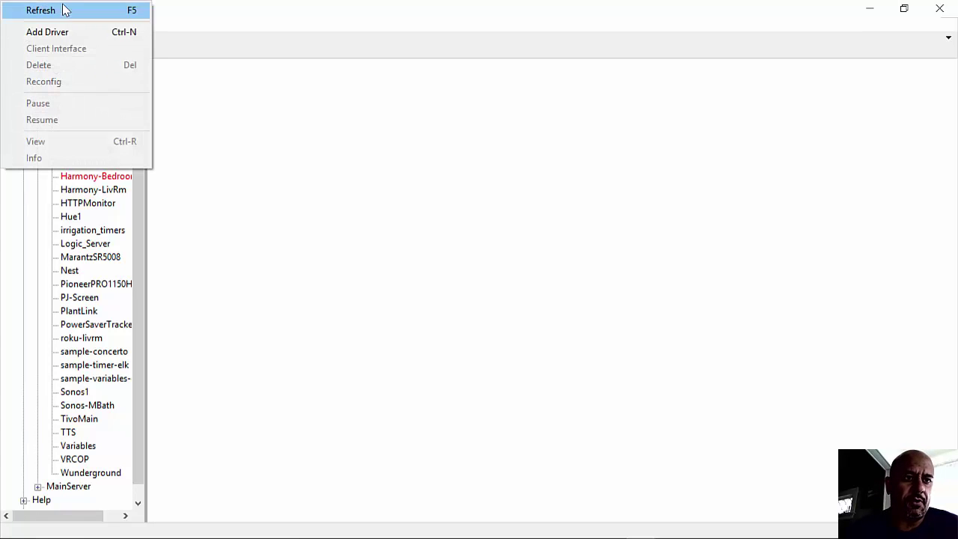
click(65, 33)
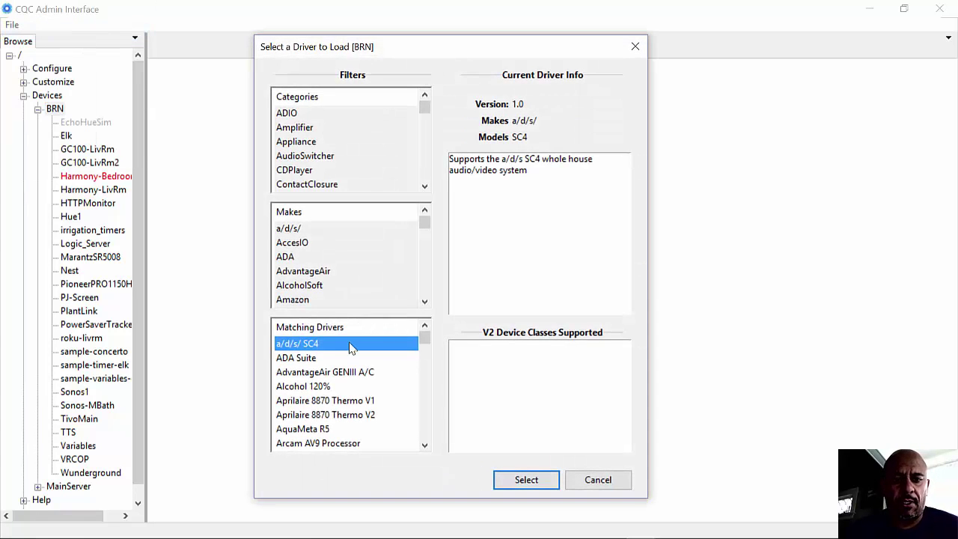
key(Down)
key(Down)
key(Down)
key(e)
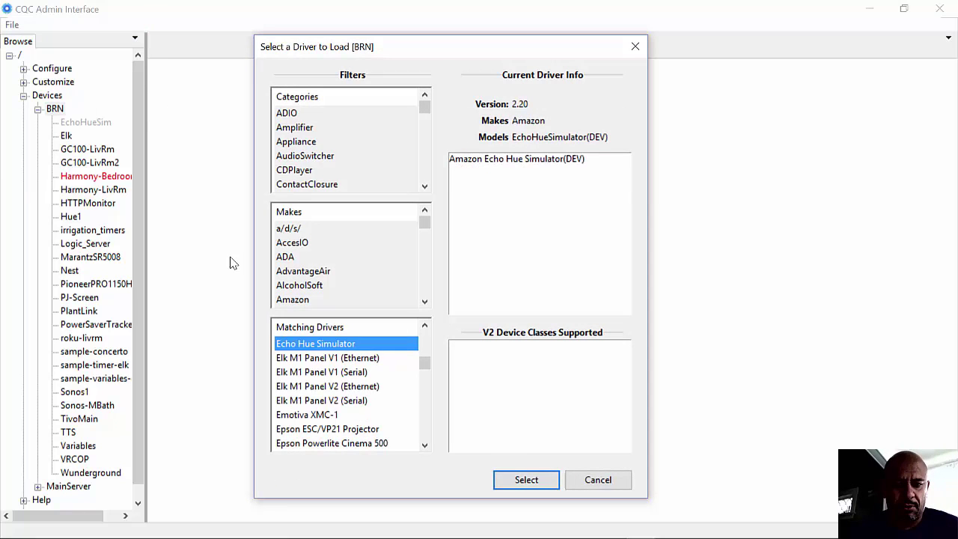
key(Down)
key(Down)
key(Down)
click(526, 479)
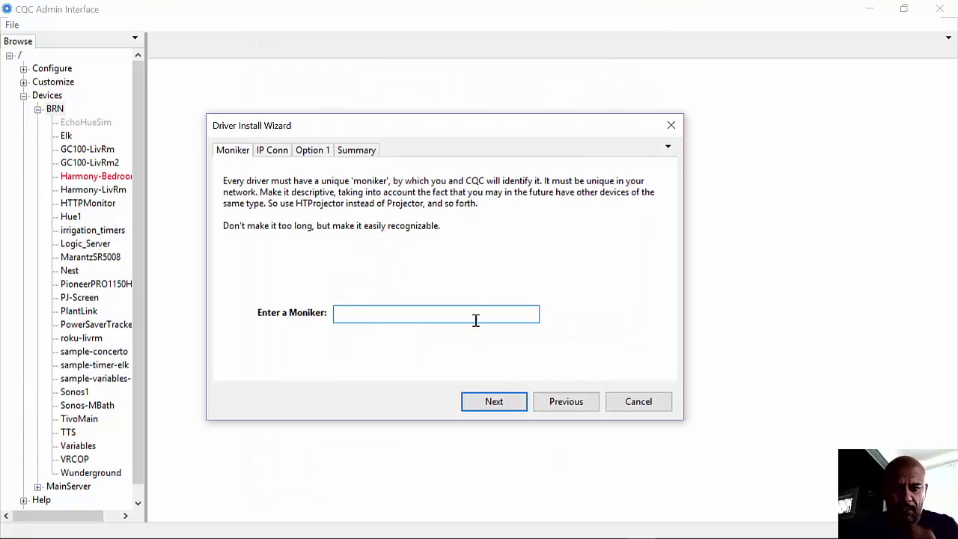
Enter moniker MyElk and address 128.0.0.1, reach the summary, then discard the install.
text(MyElk)
key(Return)
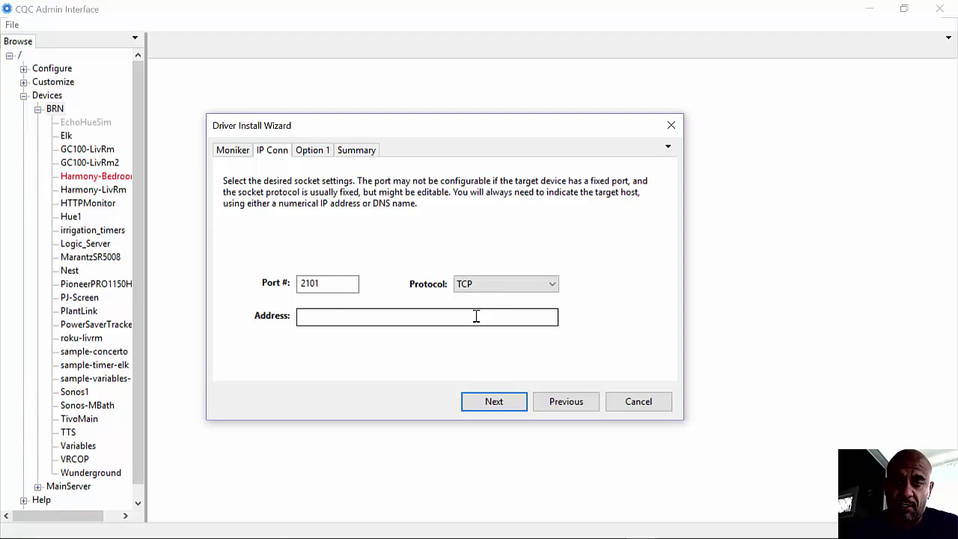
click(476, 315)
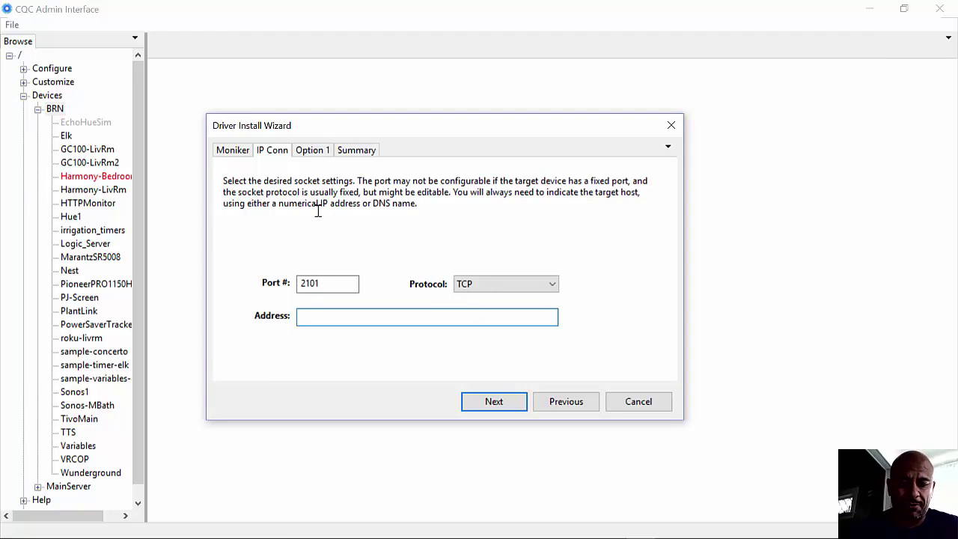
text(128.0.0.1)
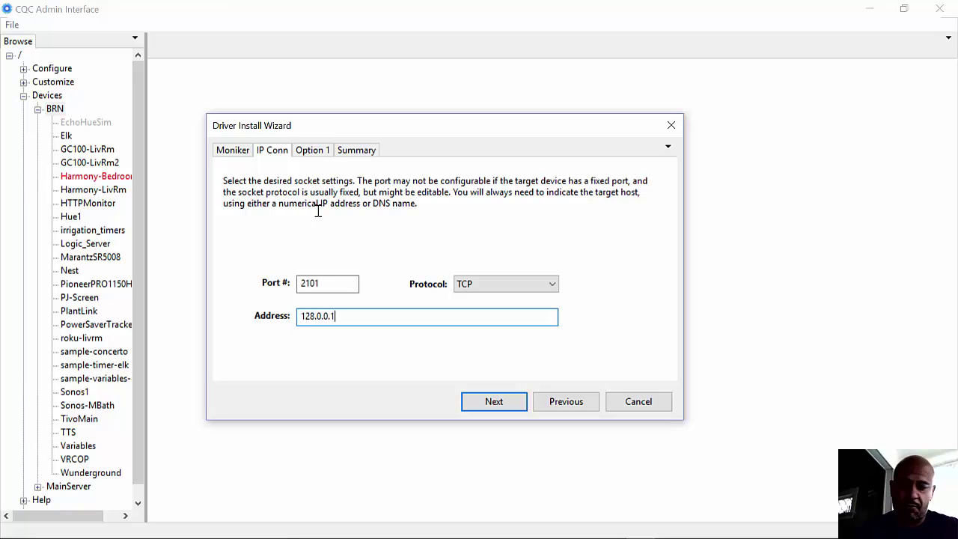
key(Return)
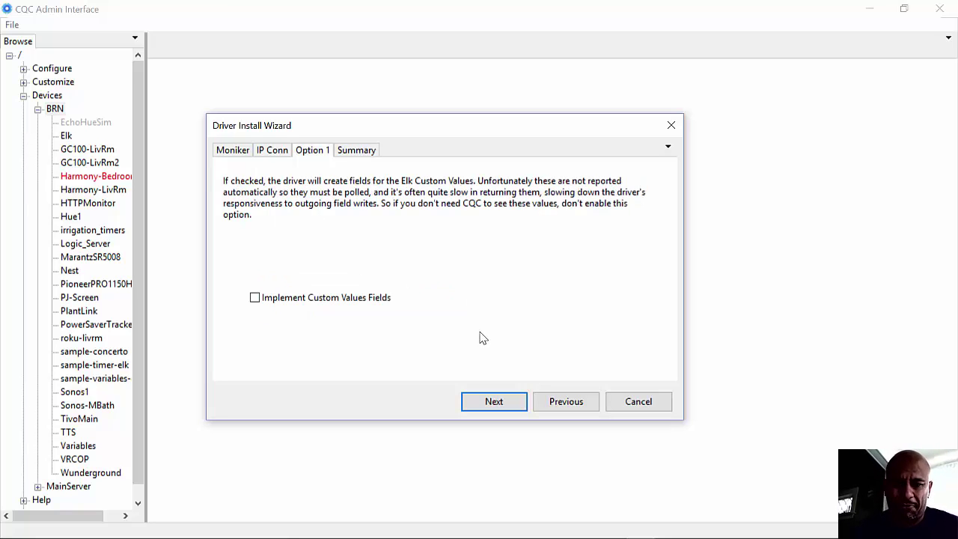
click(484, 401)
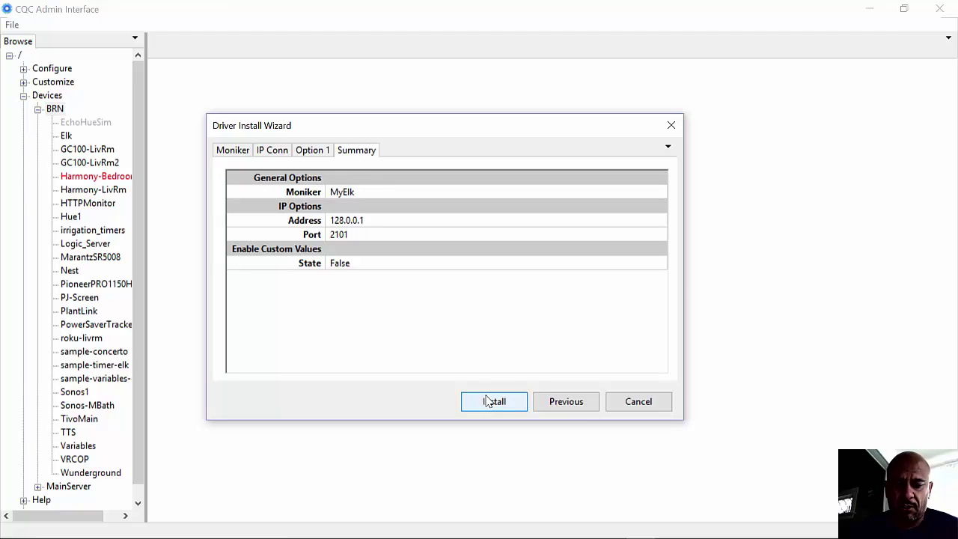
click(660, 401)
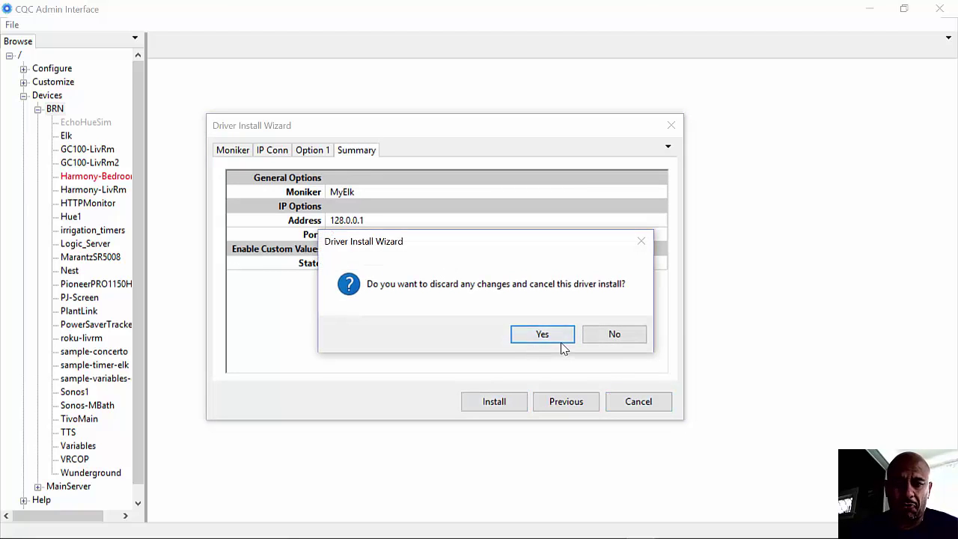
click(559, 338)
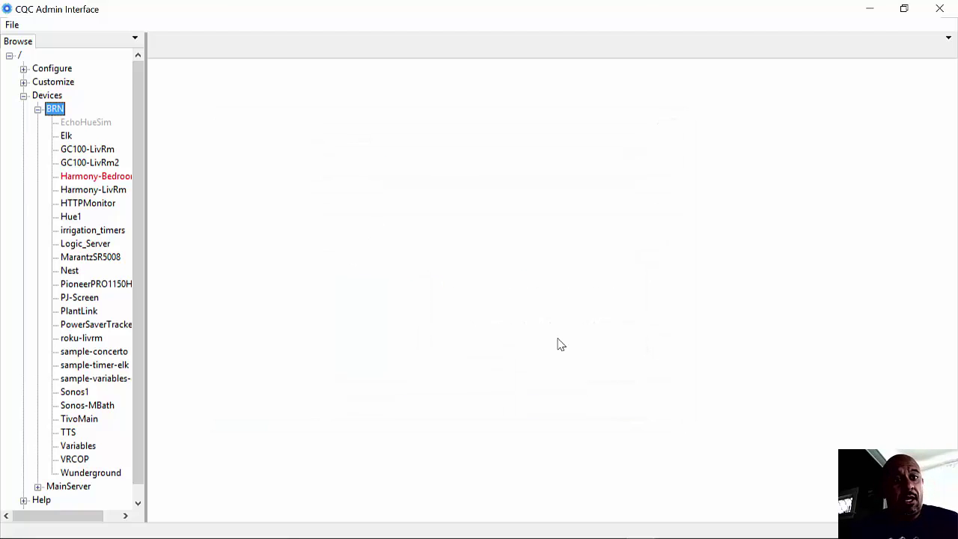
Open the Elk driver's client interface to list its Zones, then open its Driver fields tab.
right_click(63, 139)
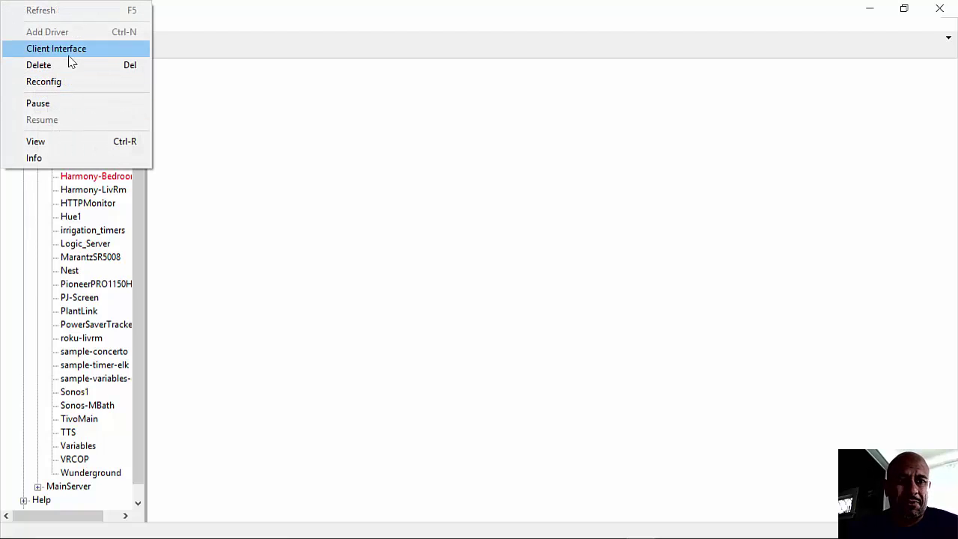
click(67, 50)
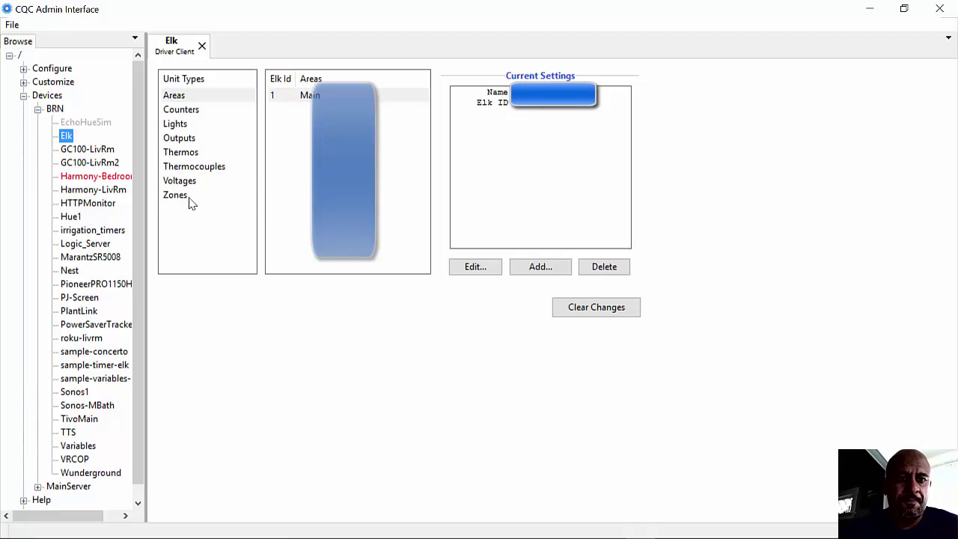
click(221, 195)
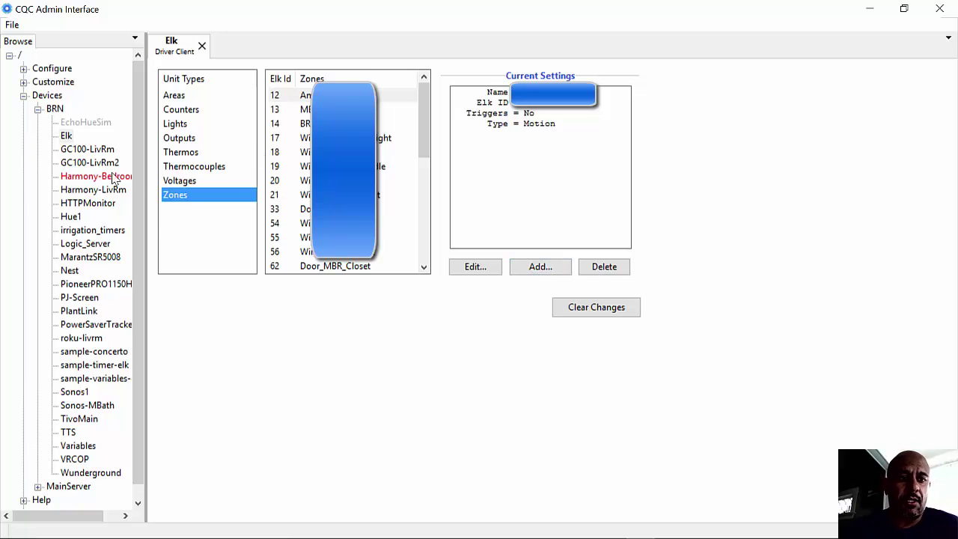
double_click(67, 135)
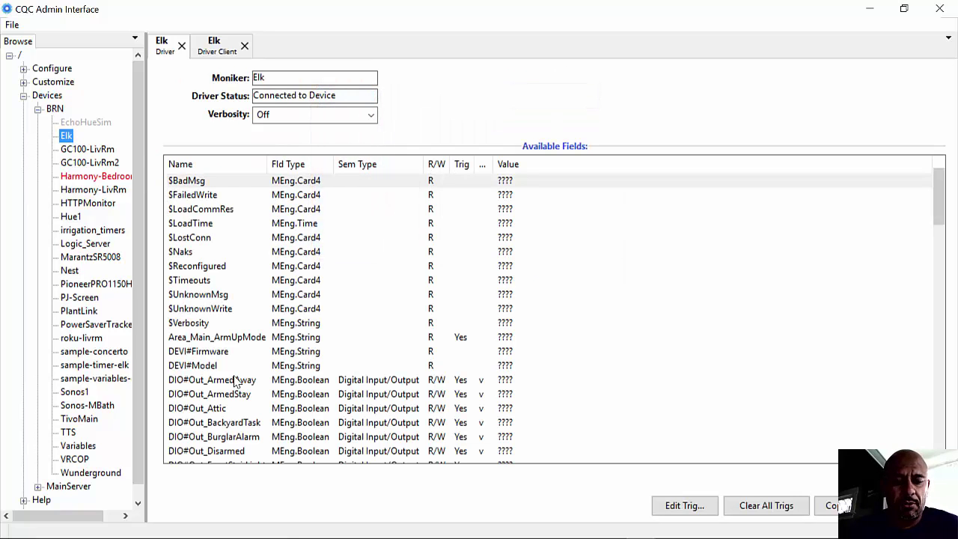
click(364, 410)
scroll(364, 410, down, 2)
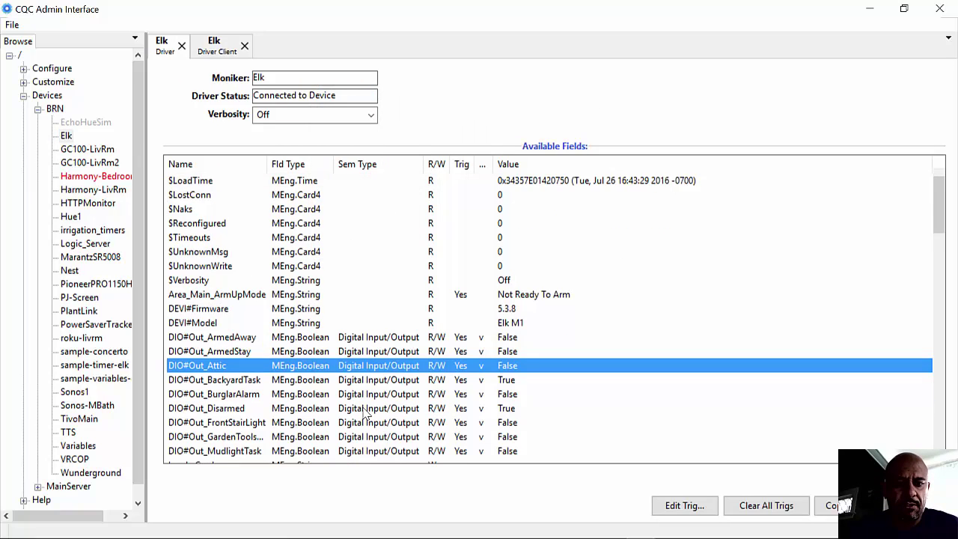
scroll(360, 393, up, 1)
click(509, 294)
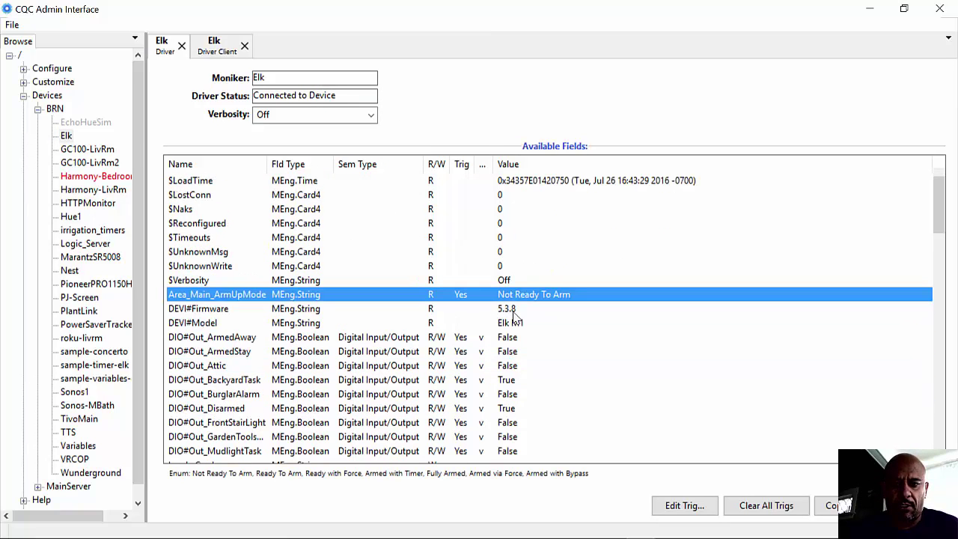
scroll(426, 328, down, 1)
scroll(267, 322, down, 3)
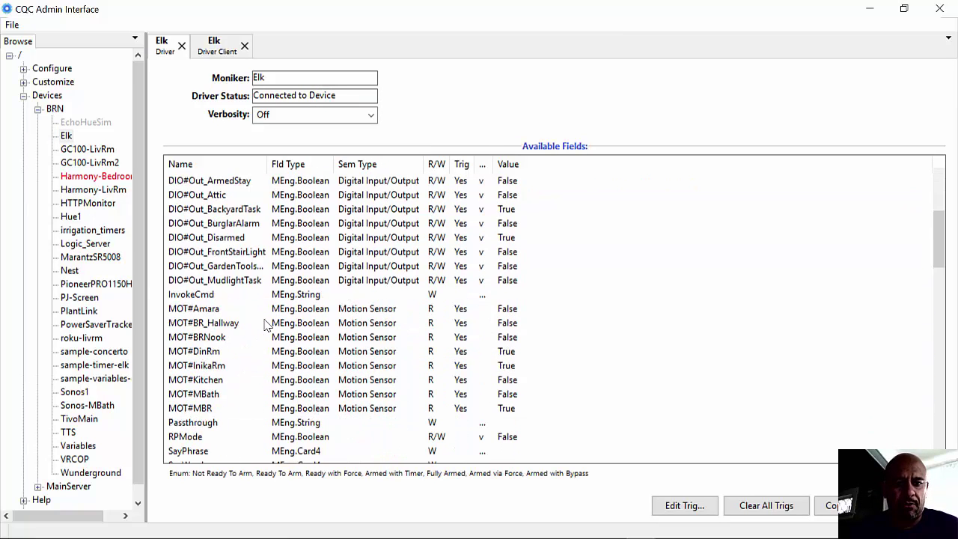
scroll(267, 323, down, 1)
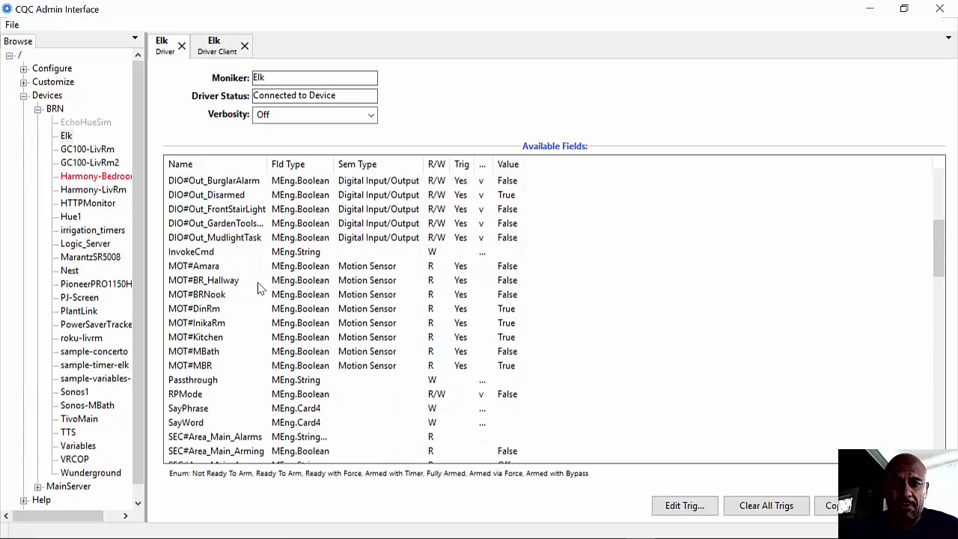
click(490, 309)
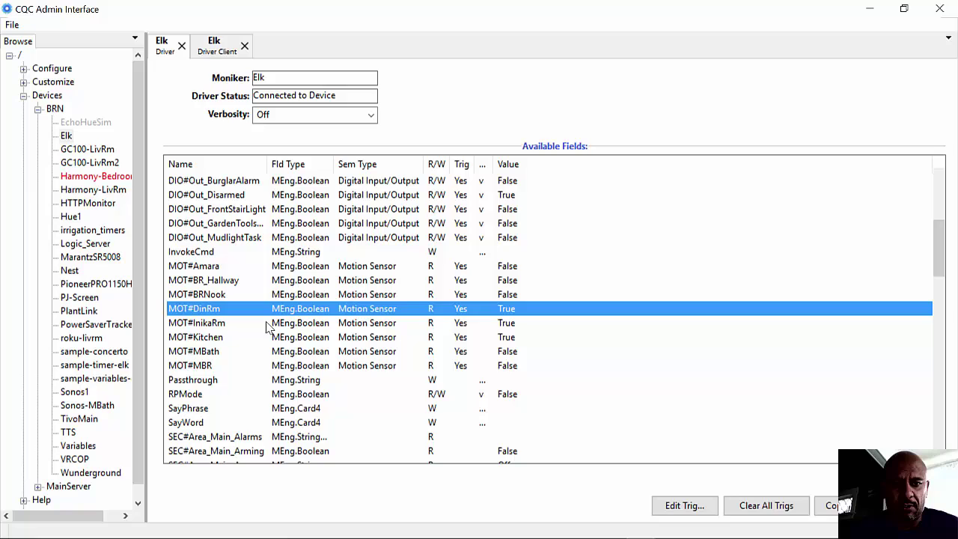
click(495, 341)
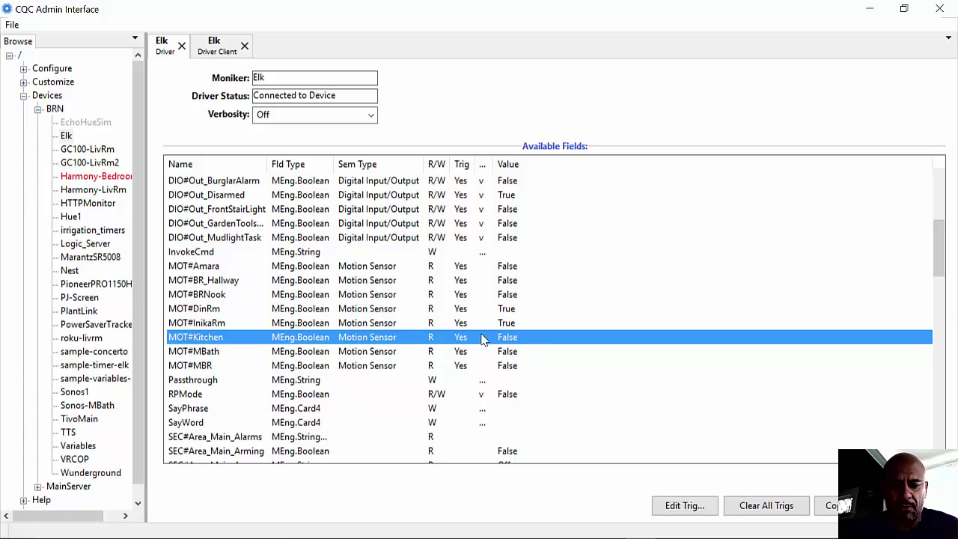
scroll(483, 339, down, 1)
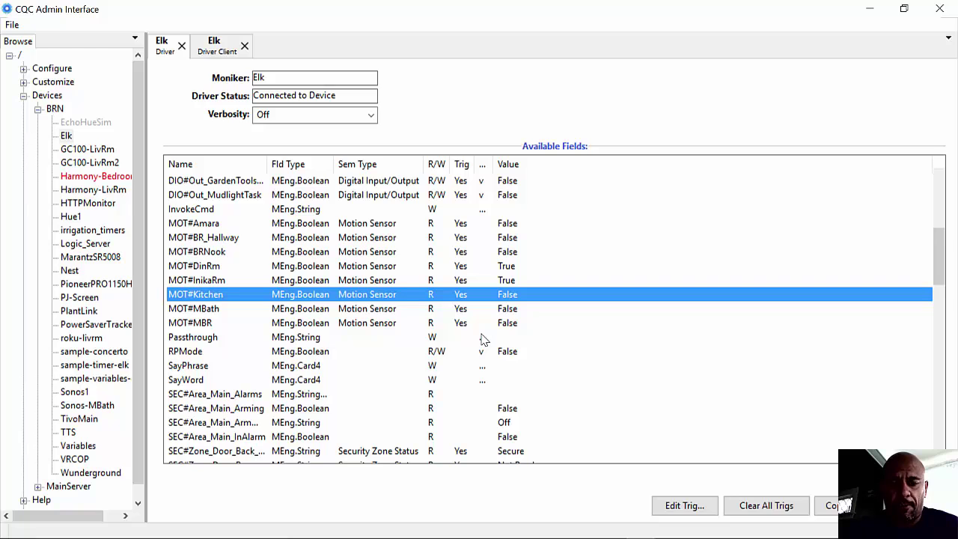
scroll(484, 337, down, 5)
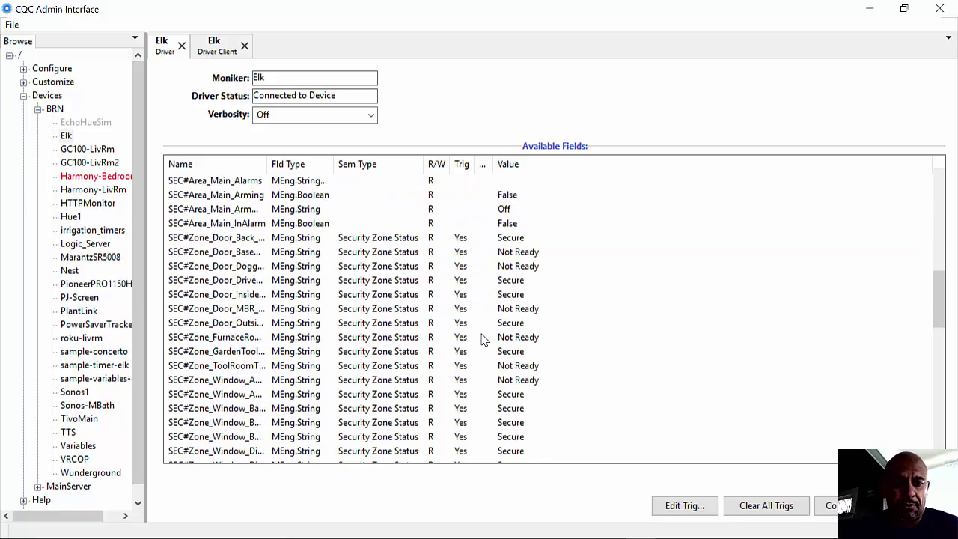
click(415, 254)
click(438, 266)
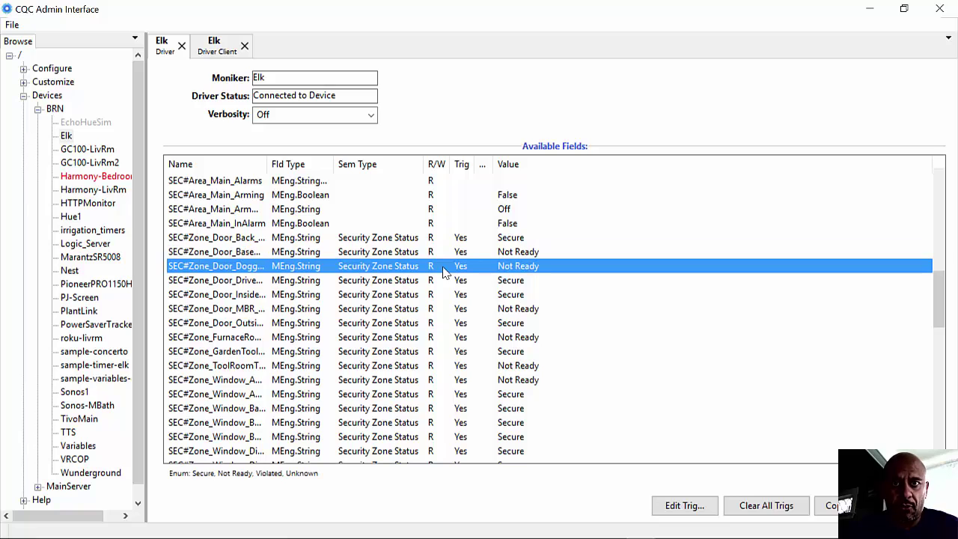
scroll(224, 377, down, 2)
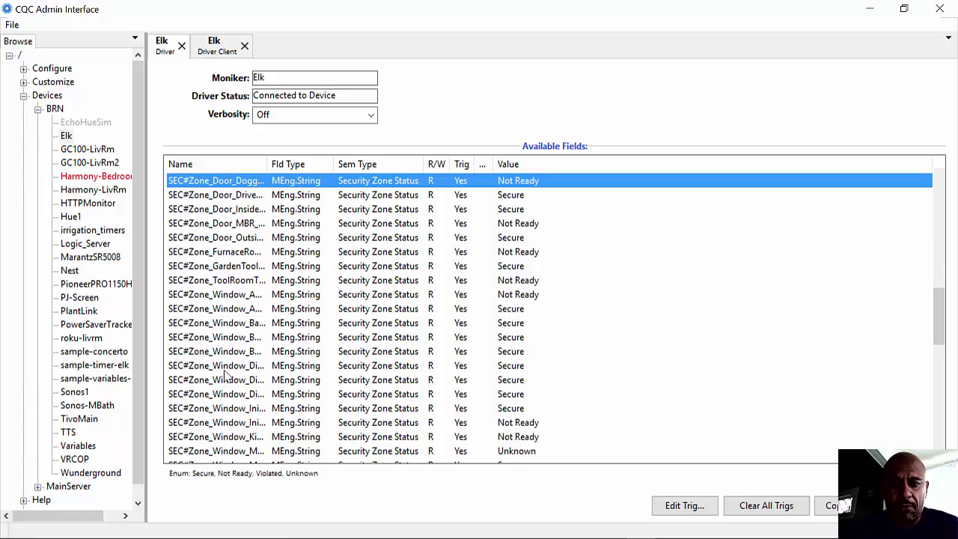
scroll(224, 376, up, 15)
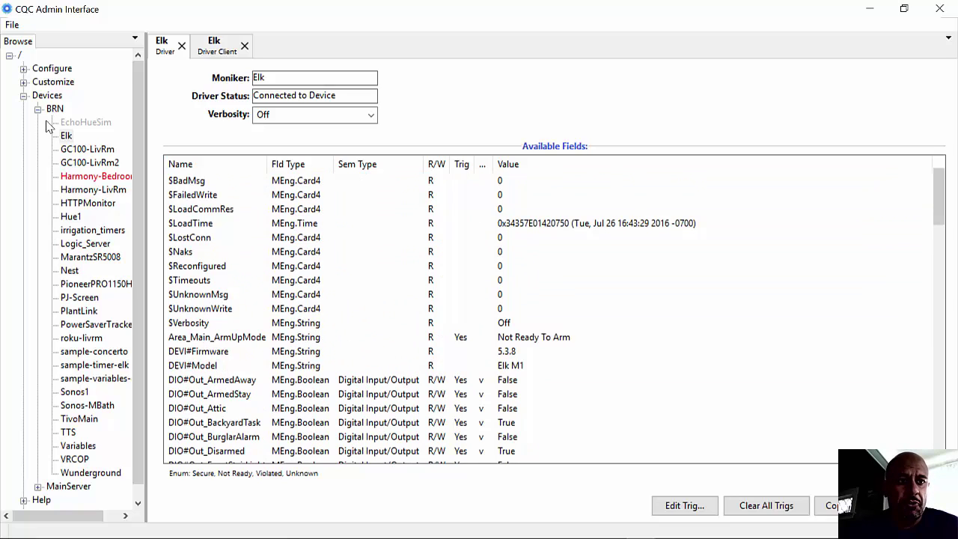
Collapse Devices, browse Customize > Interfaces > User > 750x1330 and open the security template.
click(23, 95)
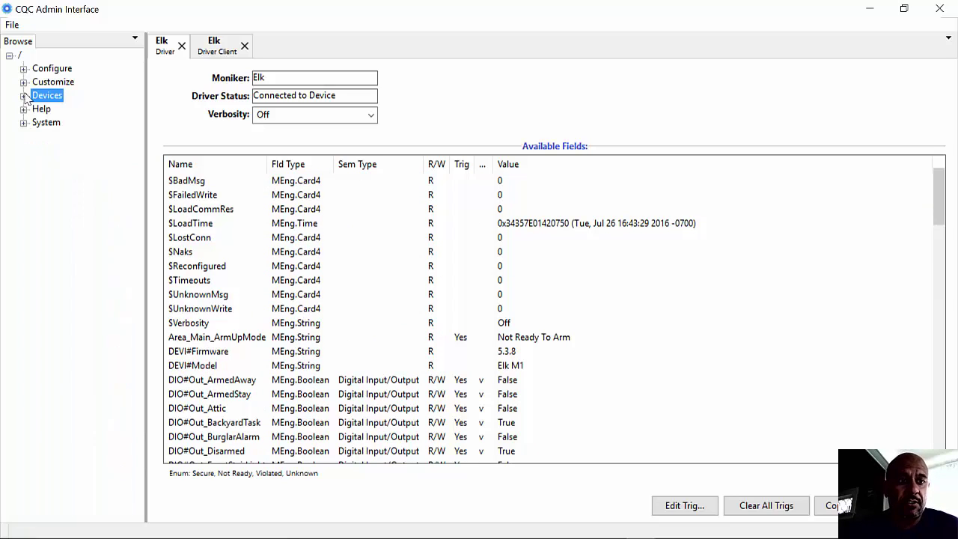
click(23, 81)
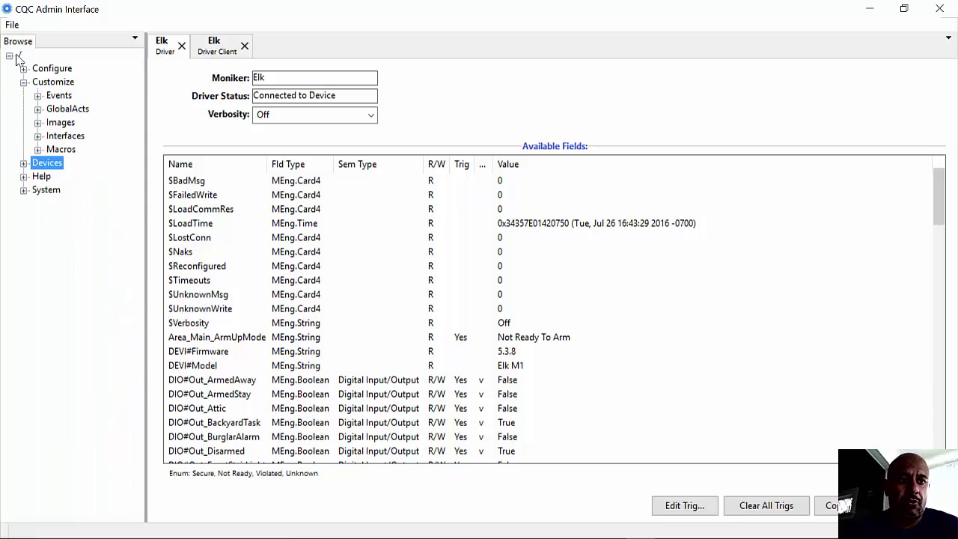
click(37, 135)
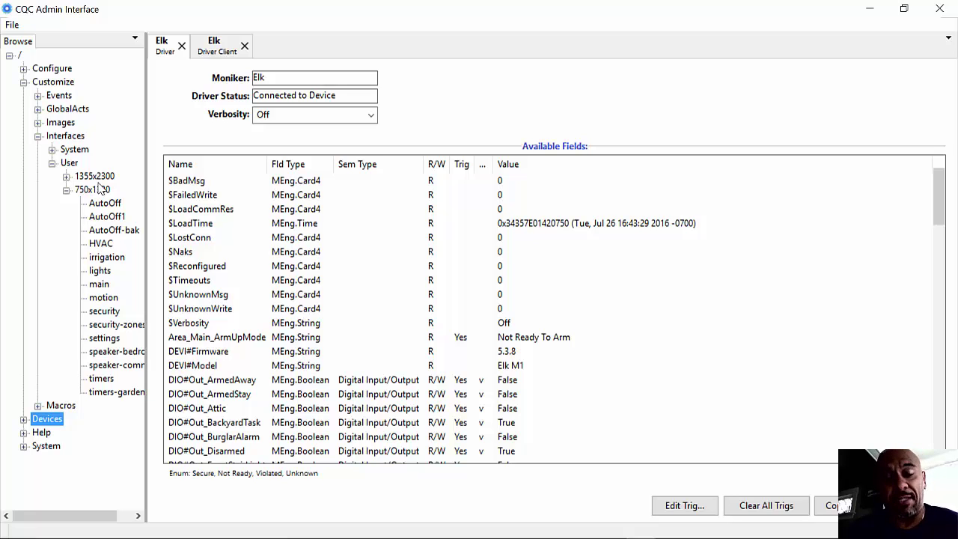
double_click(112, 313)
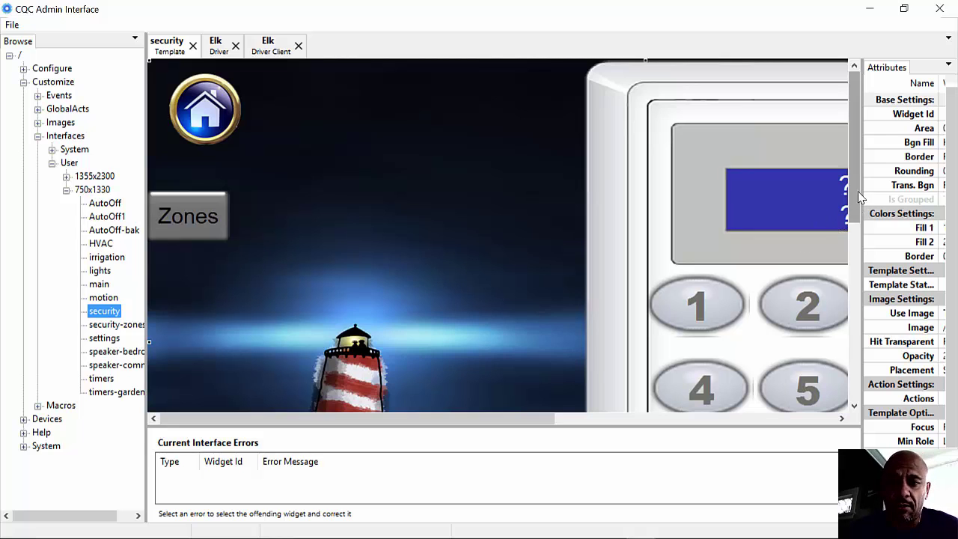
scroll(576, 240, down, 5)
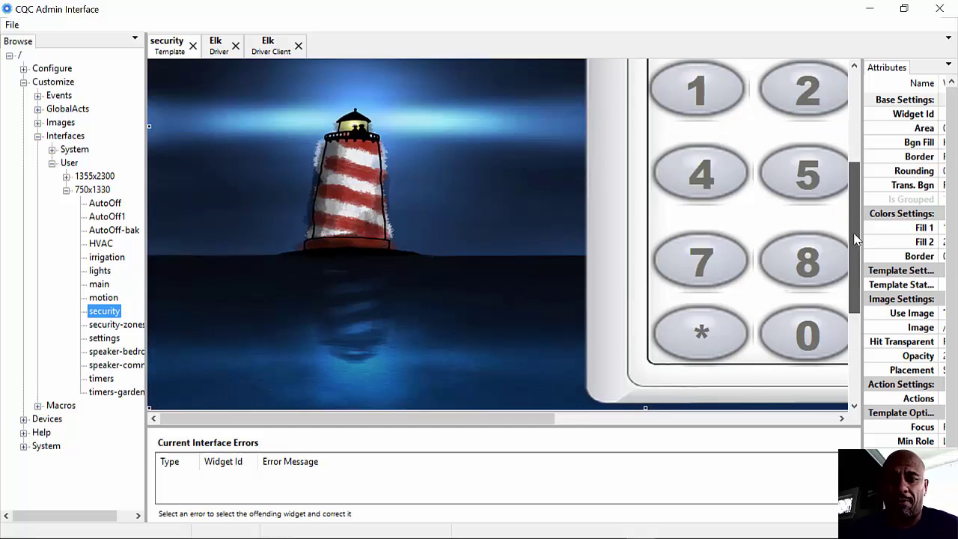
scroll(586, 349, up, 3)
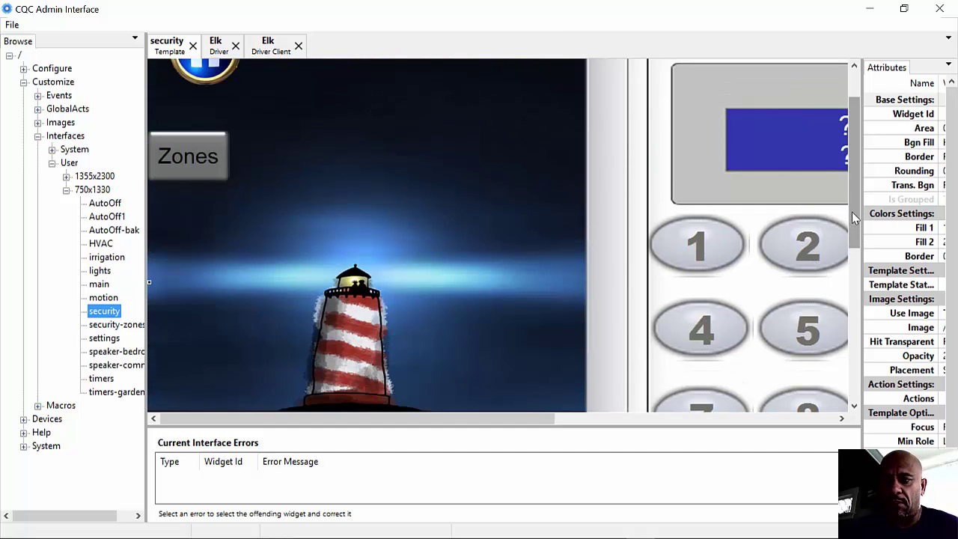
drag(853, 214, 854, 193)
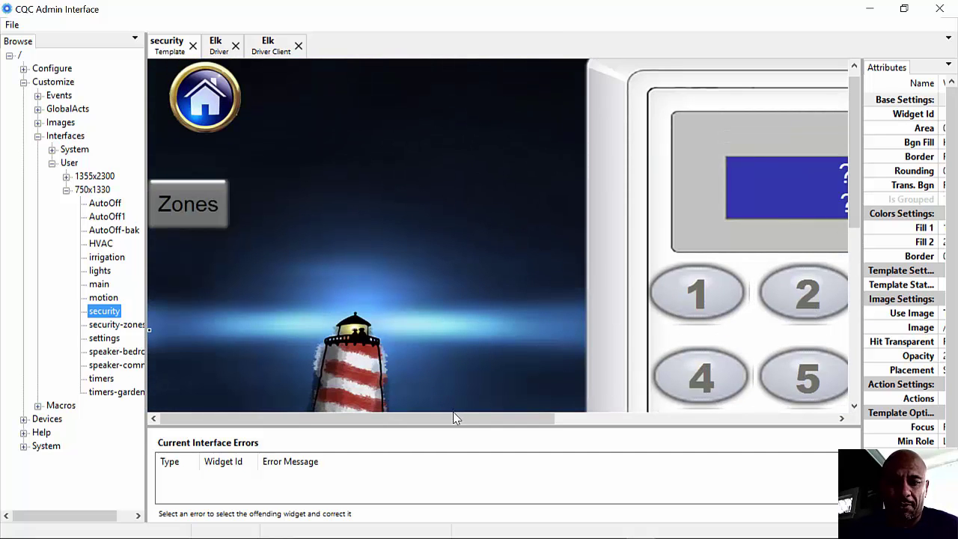
drag(854, 180, 850, 216)
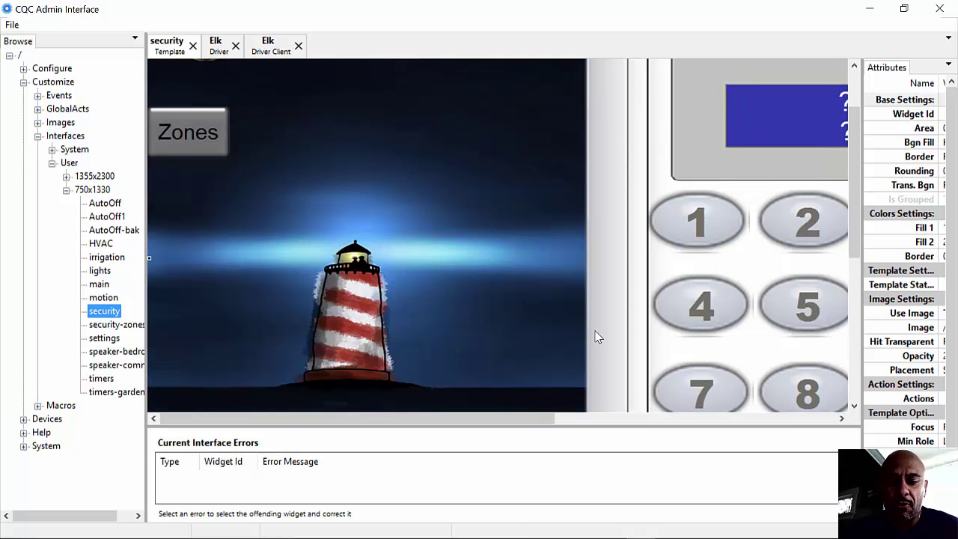
drag(462, 414, 642, 414)
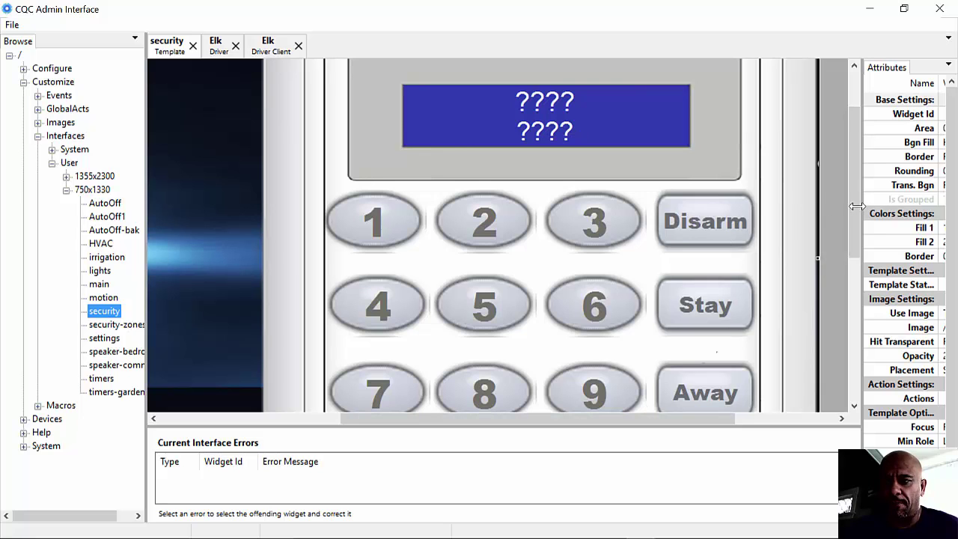
drag(859, 206, 835, 218)
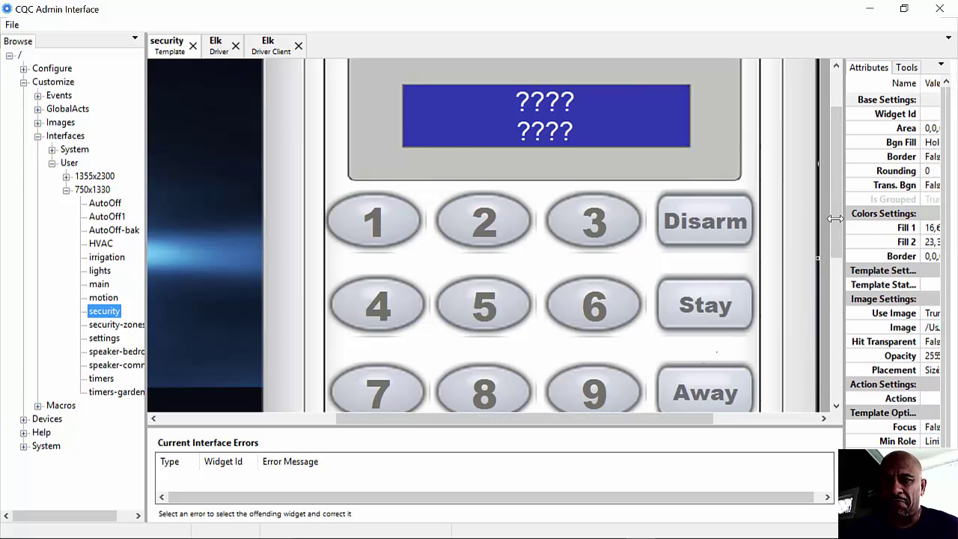
click(563, 133)
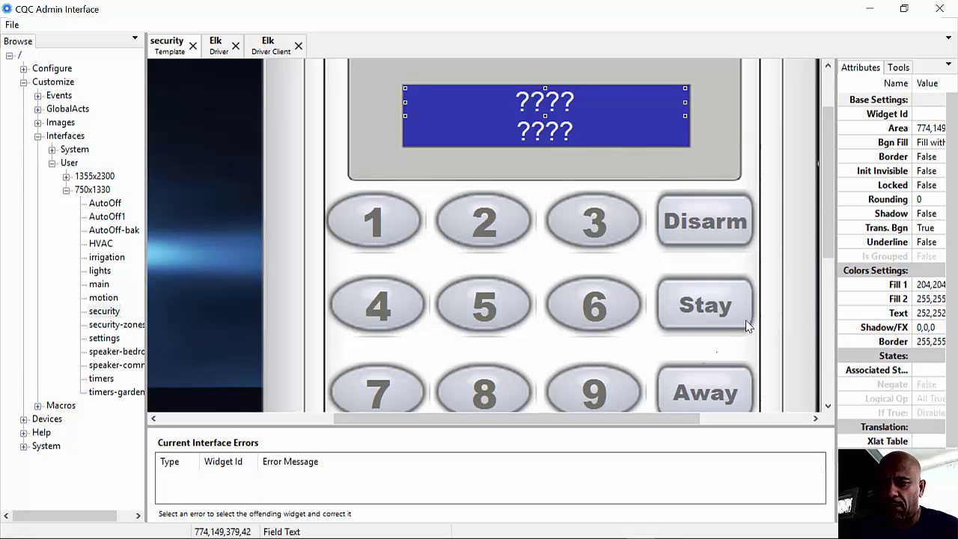
drag(836, 315, 775, 316)
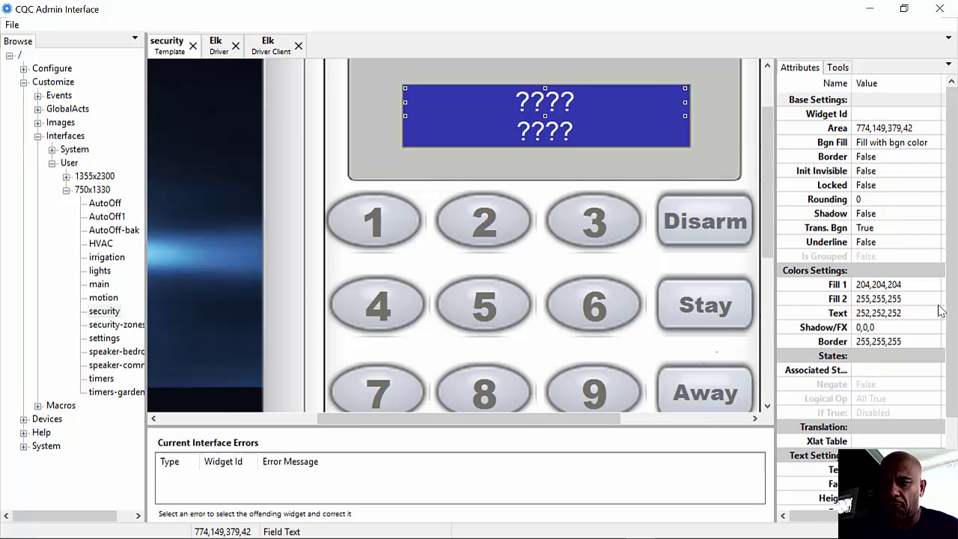
scroll(949, 311, down, 3)
click(842, 499)
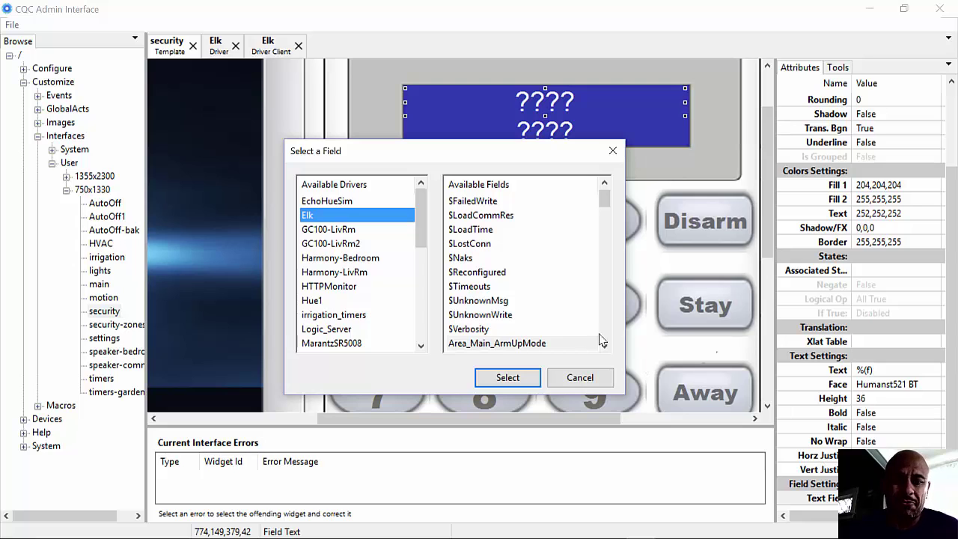
click(538, 345)
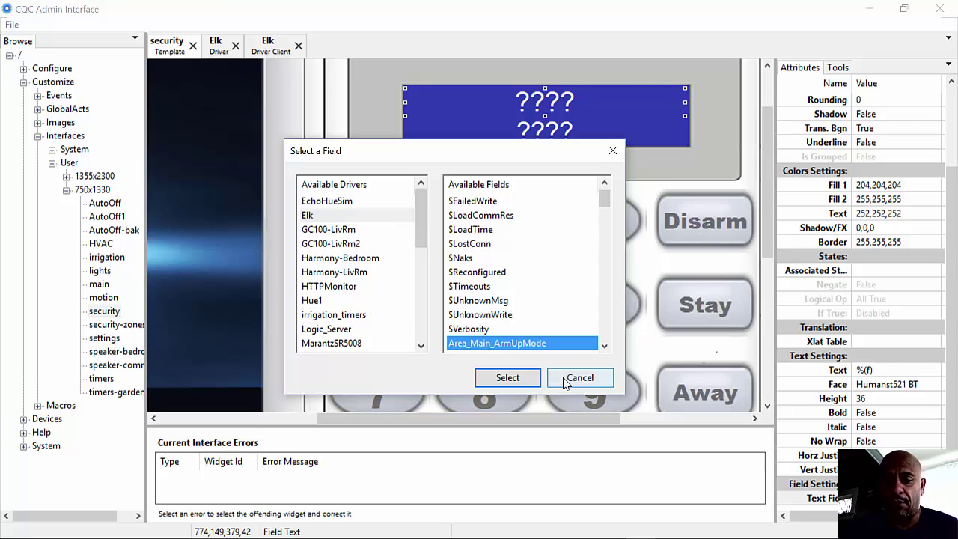
drag(577, 377, 378, 258)
key(Escape)
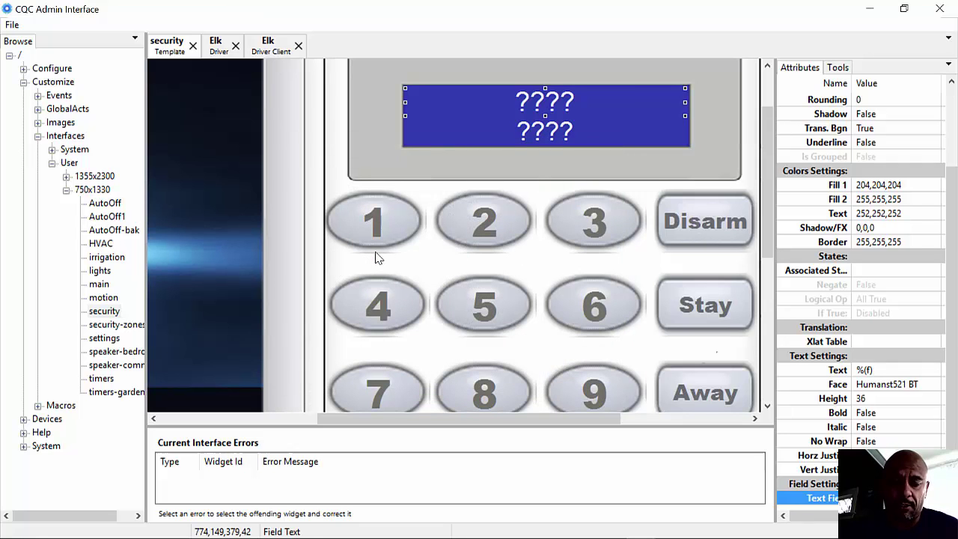
click(242, 222)
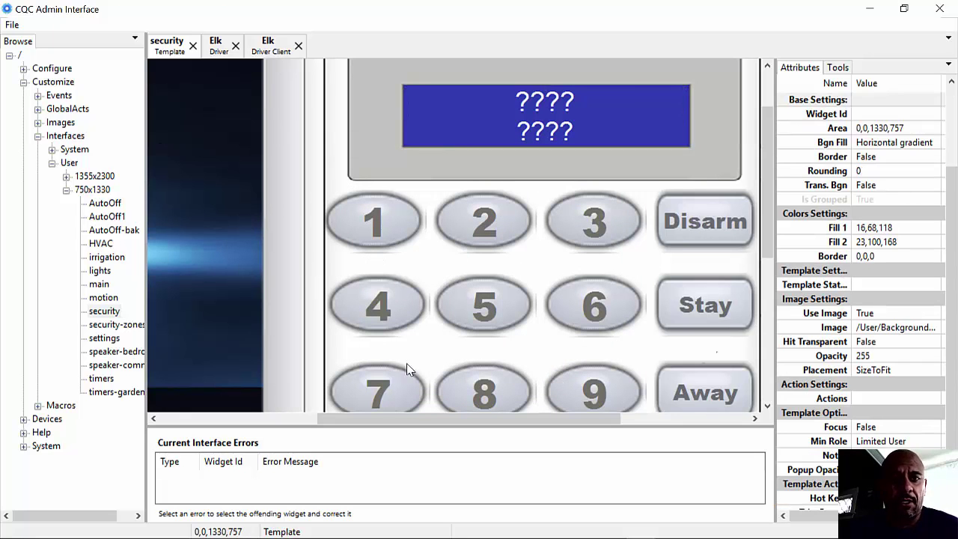
Open the security-zones template and drag the Doggy Door label off its button.
double_click(116, 324)
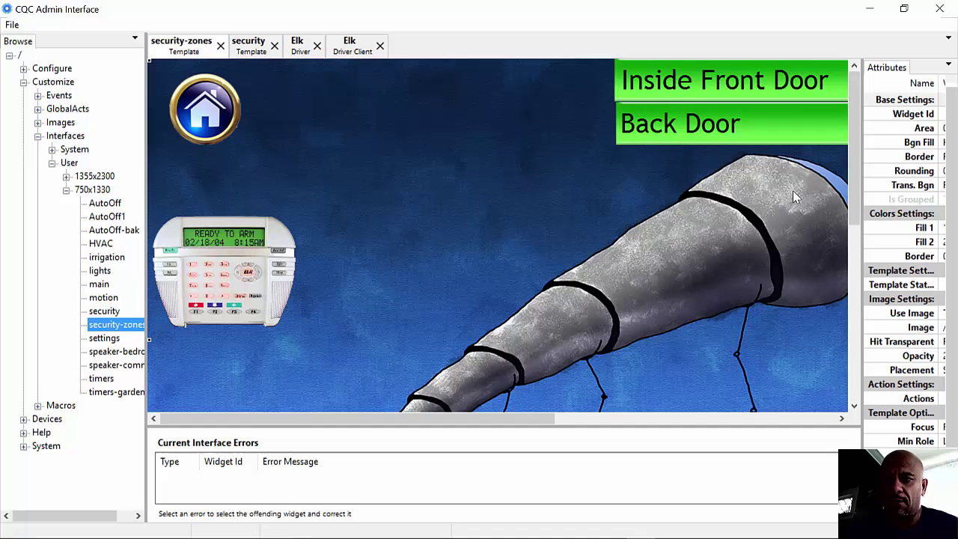
drag(851, 178, 868, 274)
drag(495, 419, 572, 404)
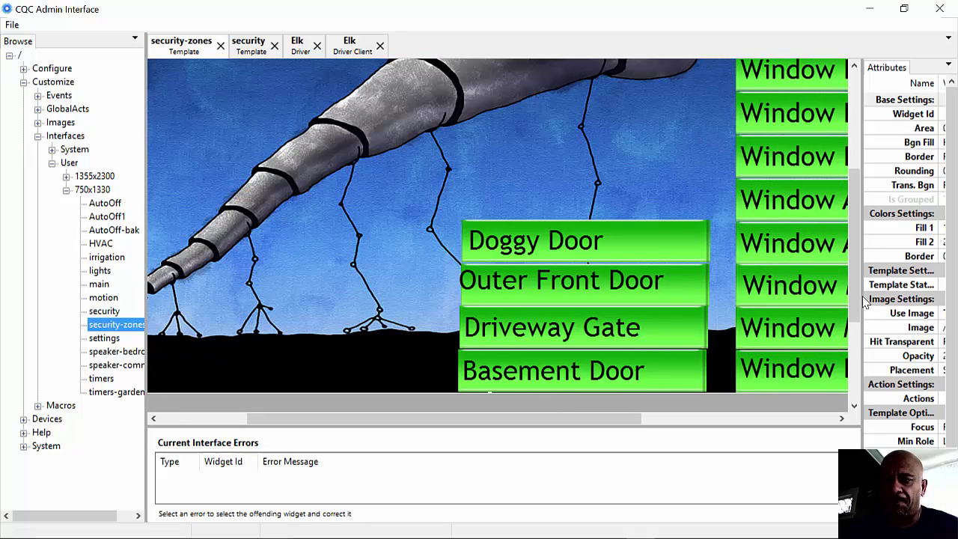
drag(860, 293, 858, 207)
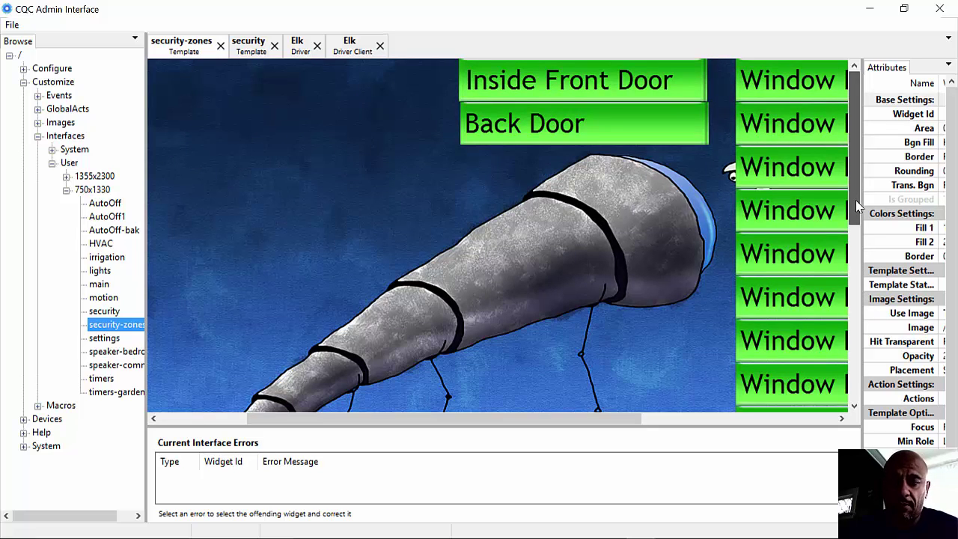
drag(855, 199, 850, 284)
drag(524, 297, 438, 323)
Select the Doggy Door zone button and pick its Images attribute in a widened attributes panel.
click(585, 294)
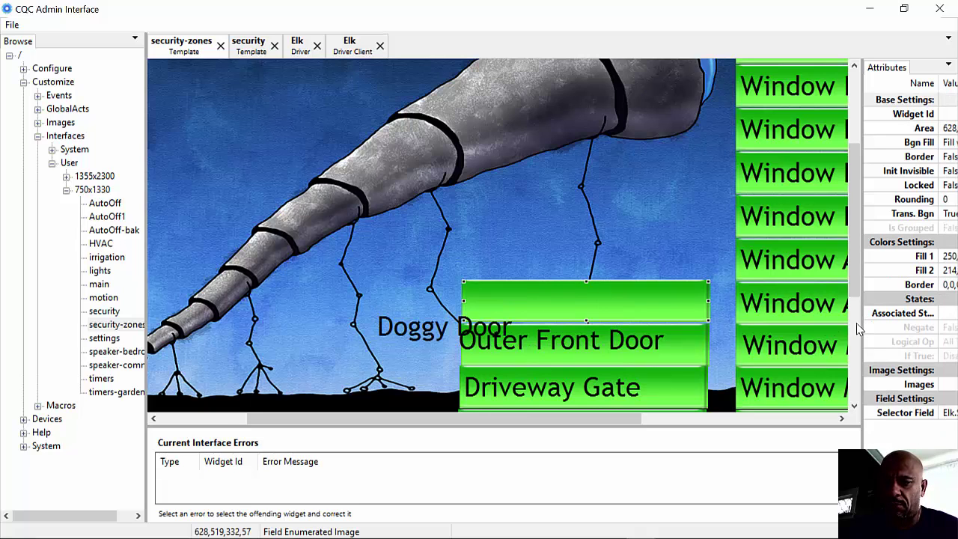
drag(861, 327, 759, 343)
click(939, 384)
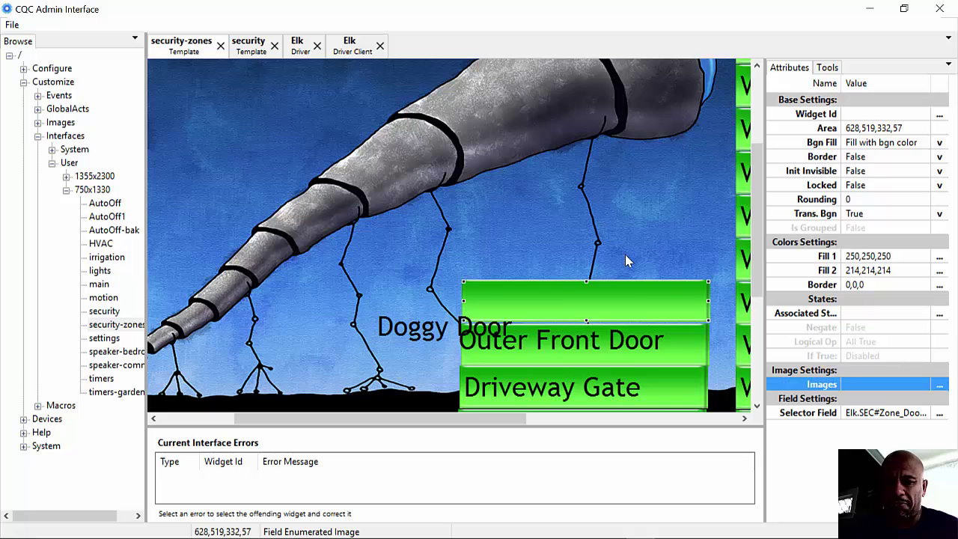
click(941, 385)
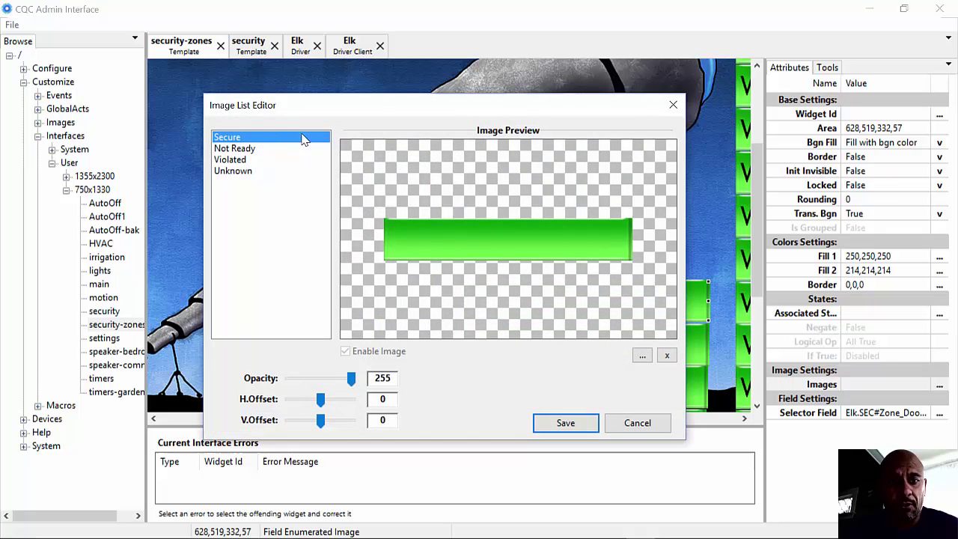
click(254, 148)
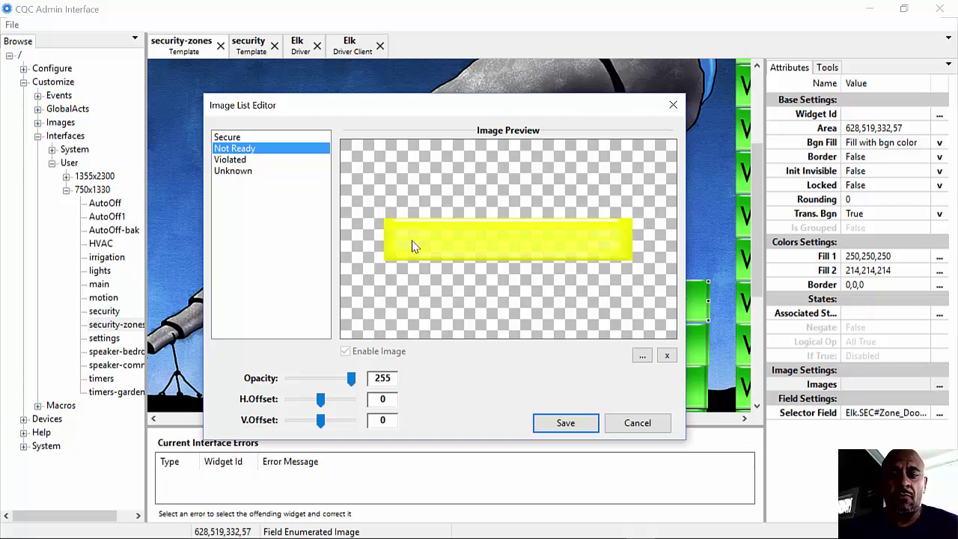
click(637, 422)
click(424, 330)
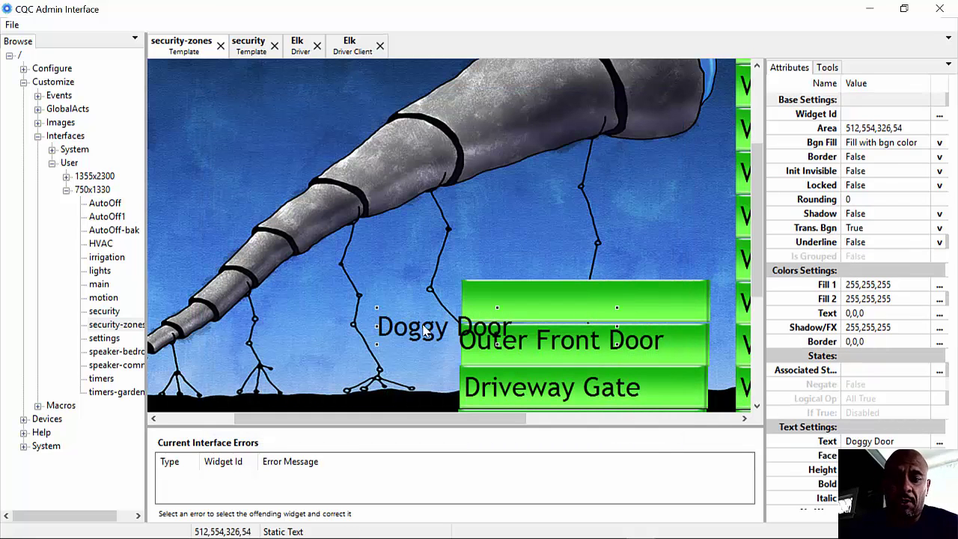
drag(470, 308, 573, 287)
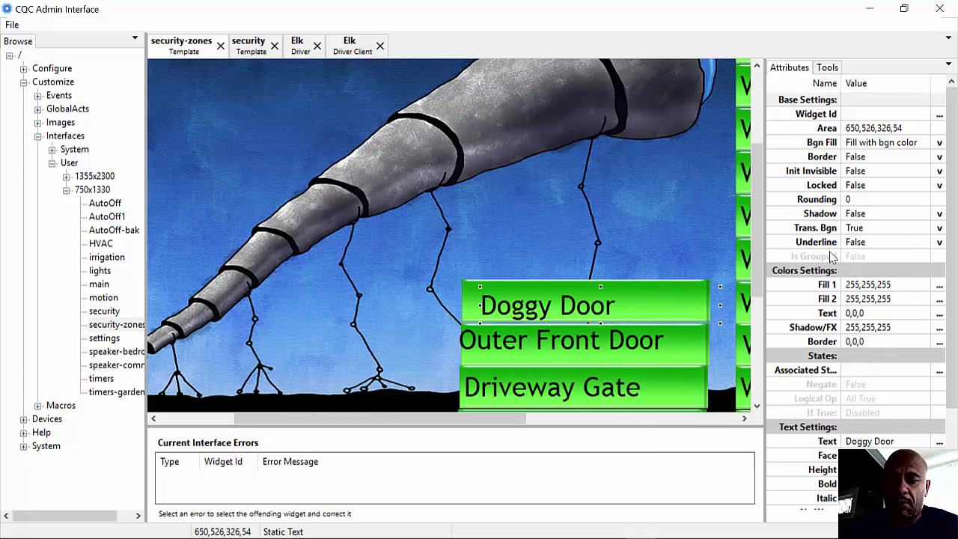
drag(759, 247, 769, 230)
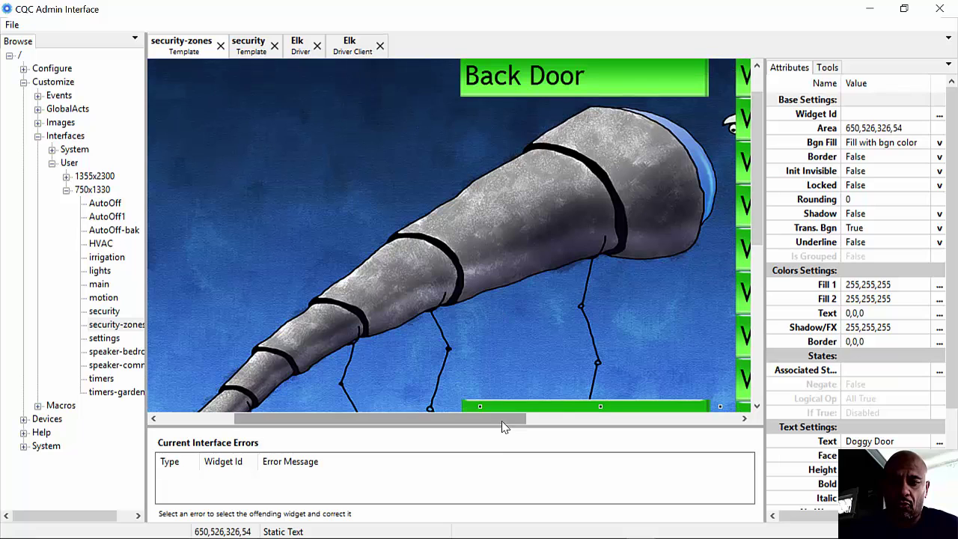
drag(506, 423, 534, 421)
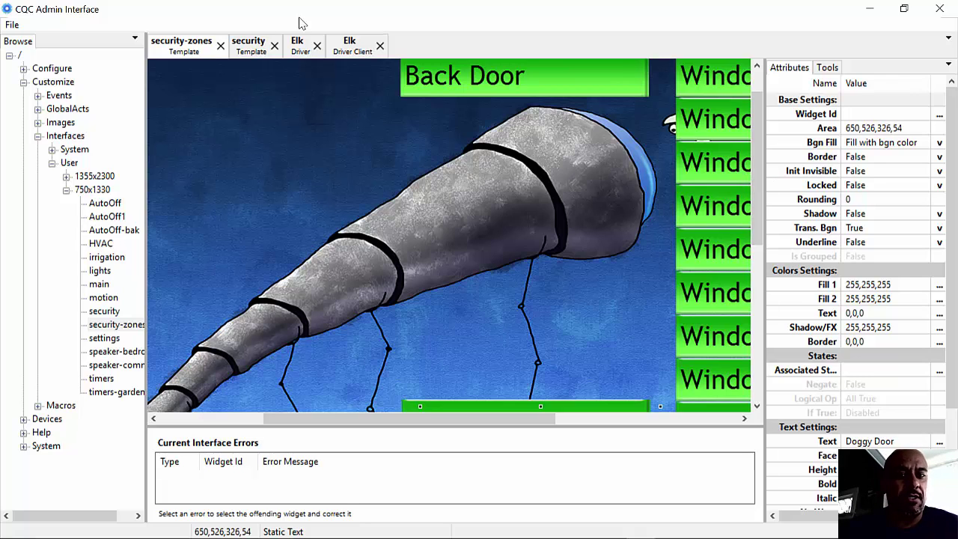
Expand Events > Triggered > User and widen the Browse tree so full event names show.
click(37, 95)
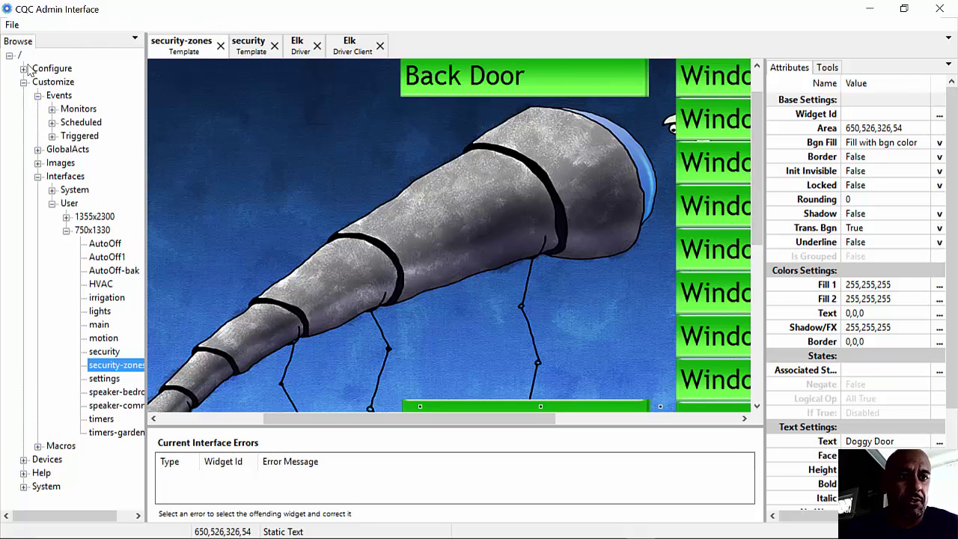
click(51, 136)
click(66, 162)
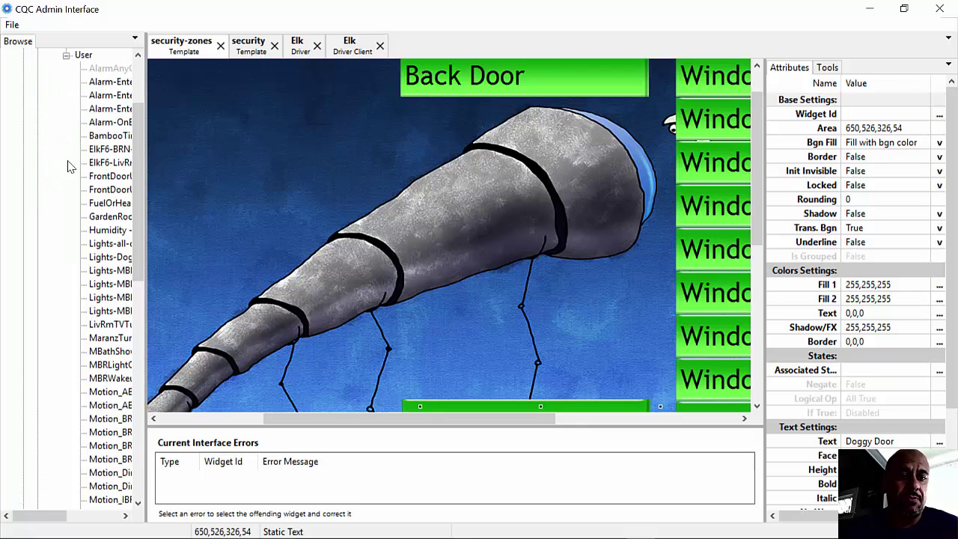
drag(138, 165, 147, 247)
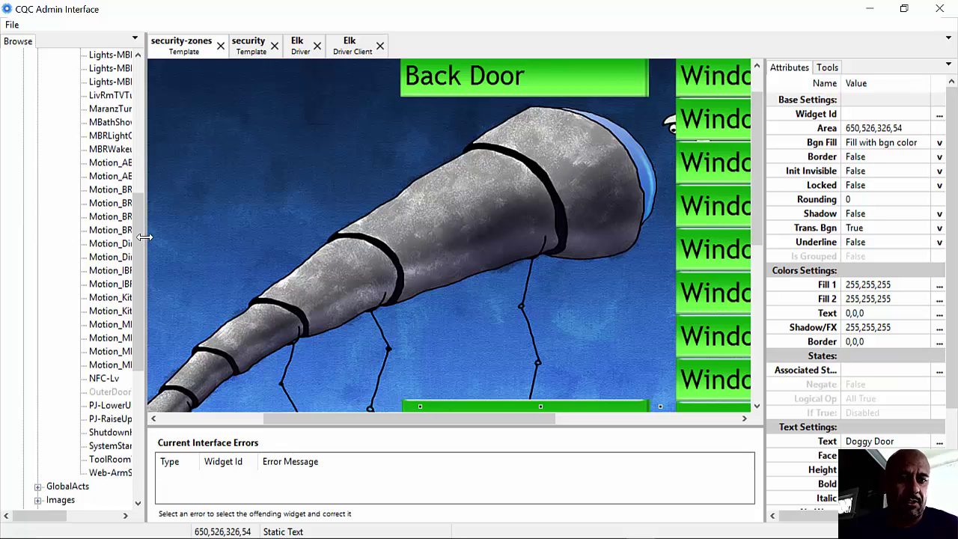
drag(152, 233, 174, 230)
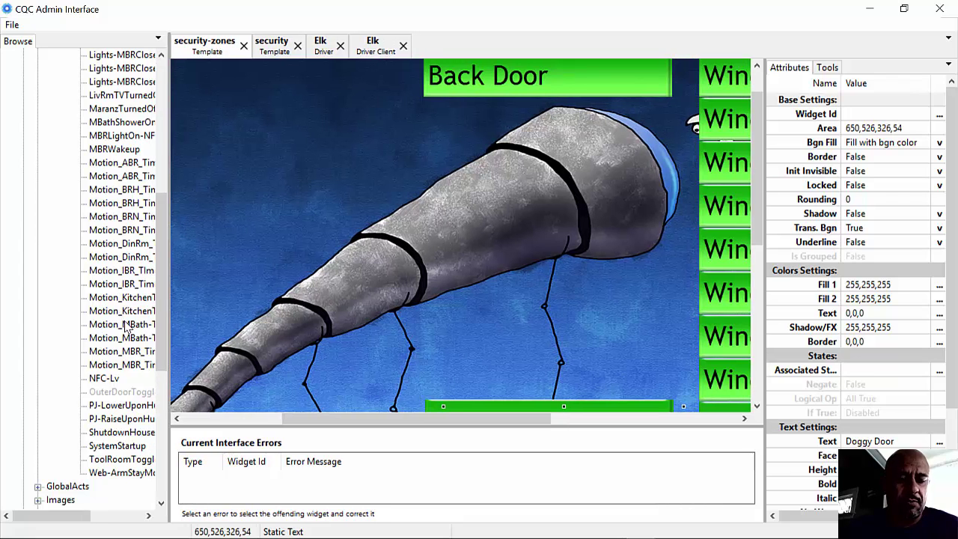
drag(164, 326, 172, 440)
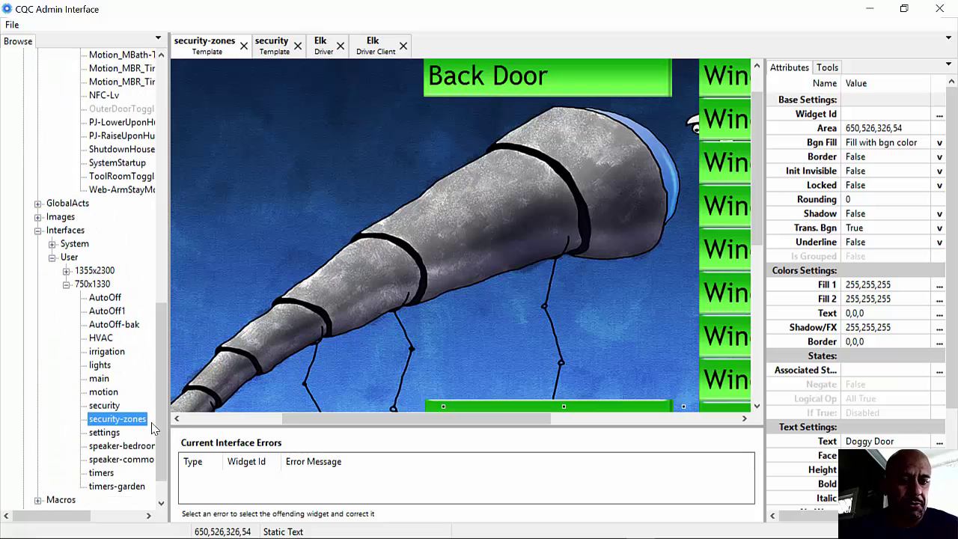
Open the timers template and inspect its no-motion minutes display field.
double_click(102, 472)
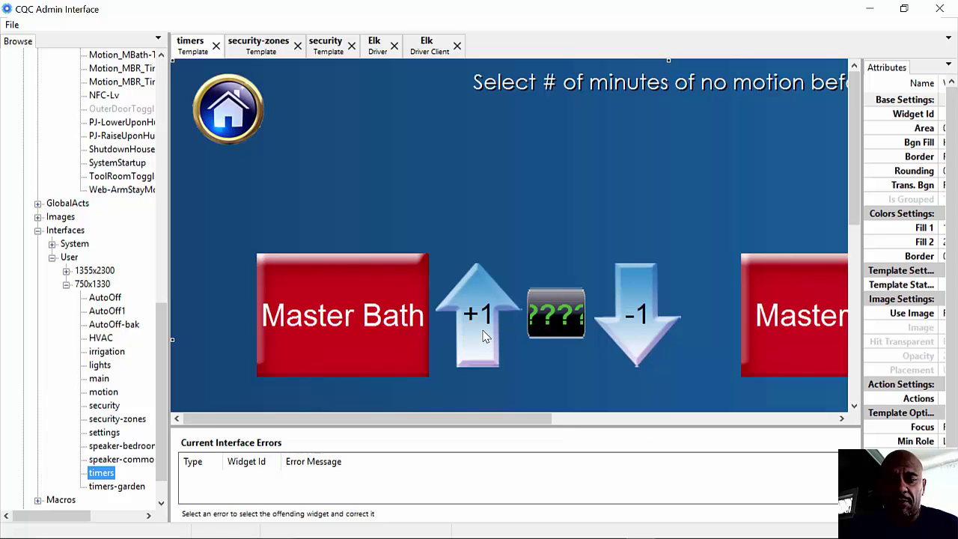
click(548, 326)
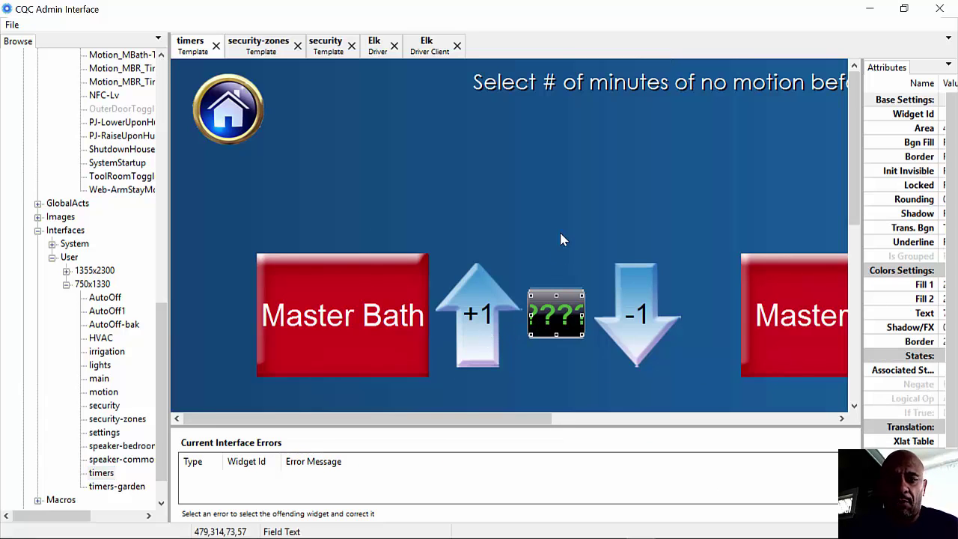
click(373, 155)
drag(539, 420, 607, 416)
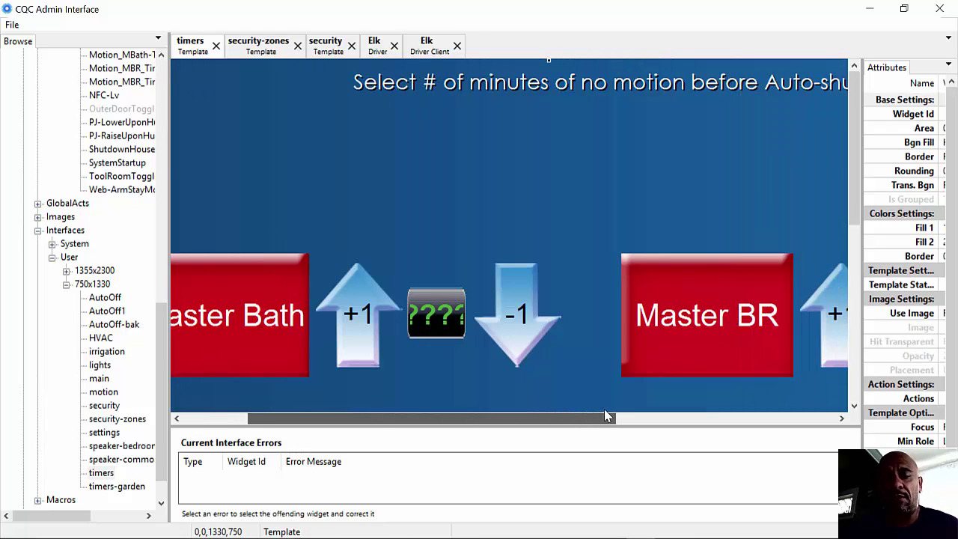
drag(606, 412, 605, 412)
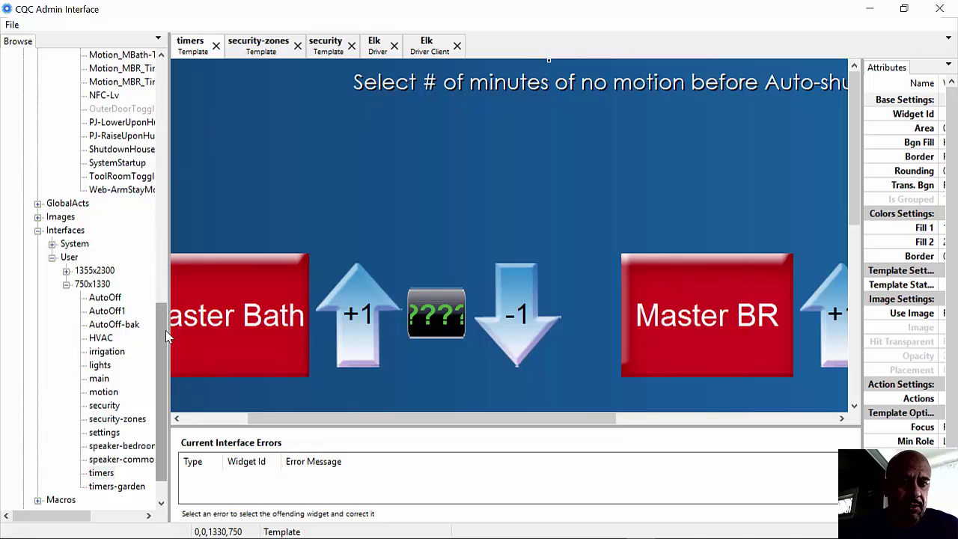
drag(162, 334, 169, 254)
Open Motion_MBath-TimerOff's action and review the Sw_MBathCeiling, Sw_MasterBathVanity and Sw_MasterBathFan False writes, ending at End.
double_click(140, 244)
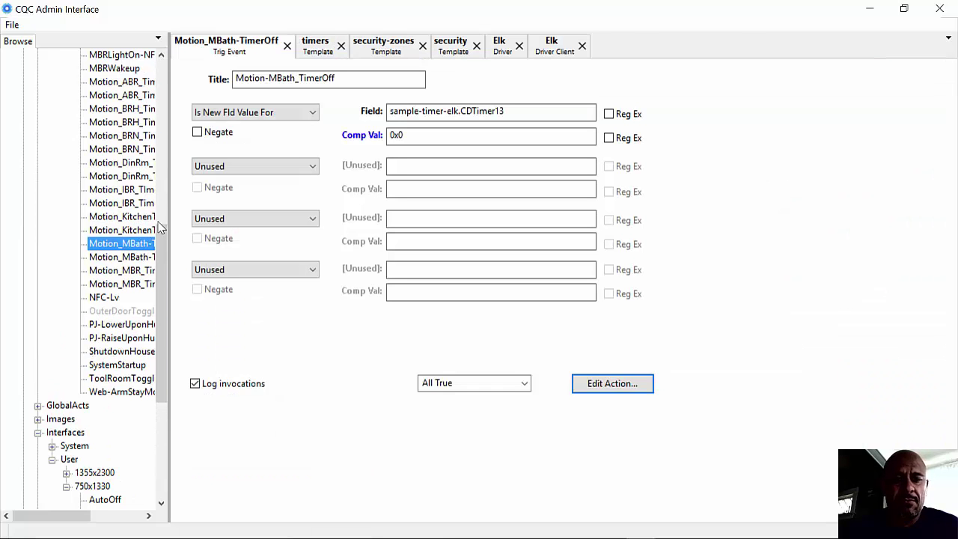
click(612, 383)
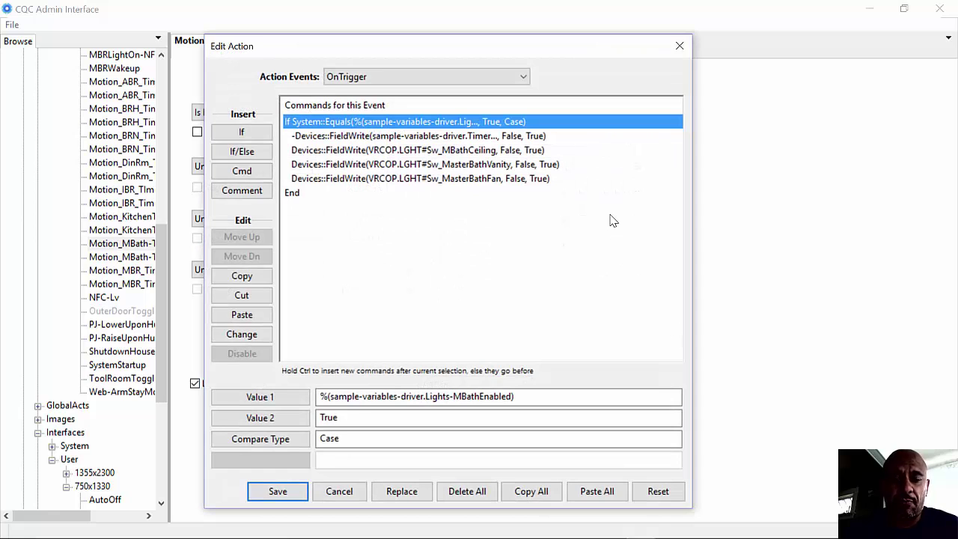
click(517, 150)
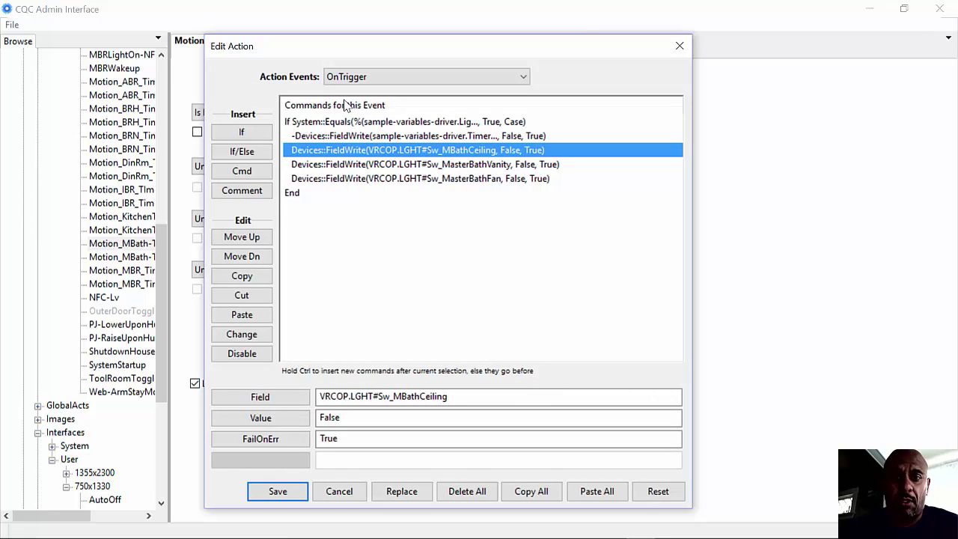
key(Down)
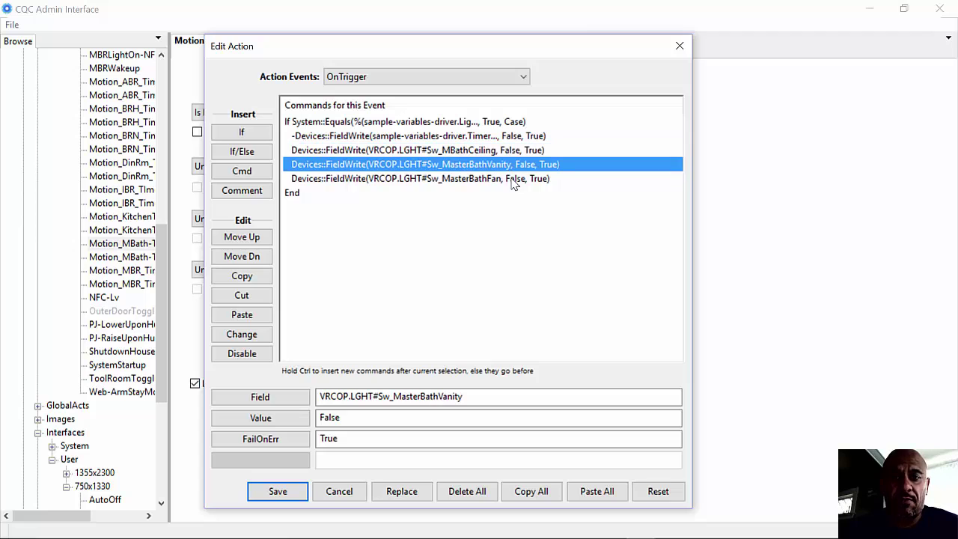
key(Down)
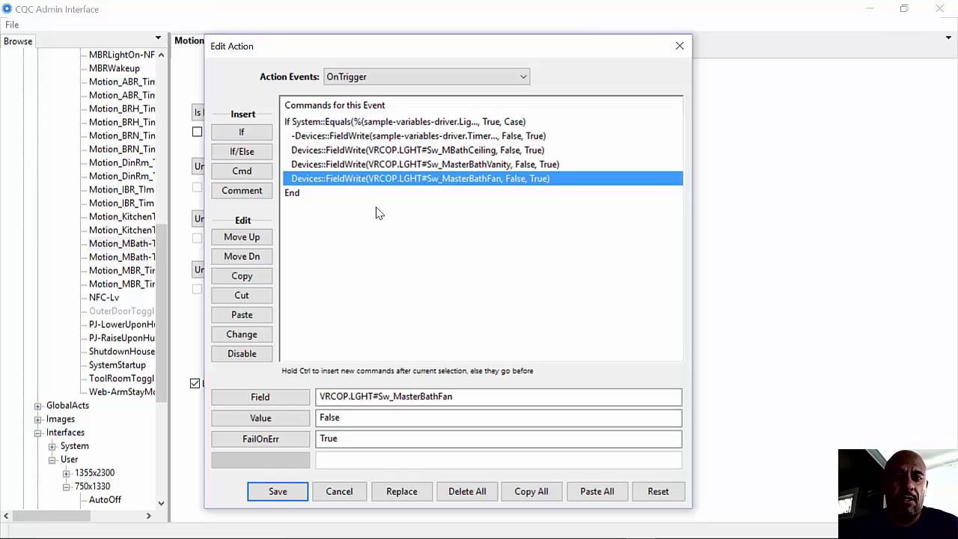
key(Down)
click(262, 170)
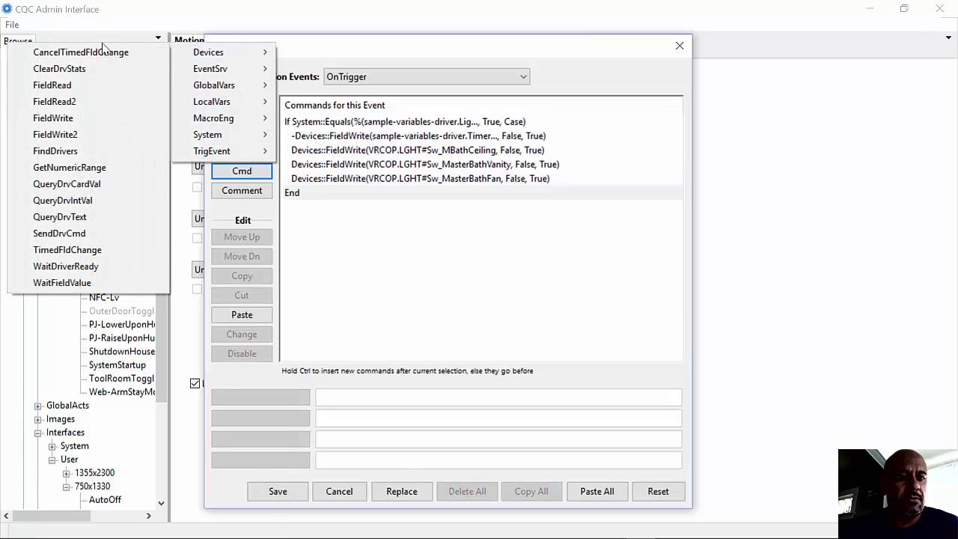
Add a FieldWrite command writing False to MarantzSR5008.Proc_Z1_Power.
mouse_move(263, 54)
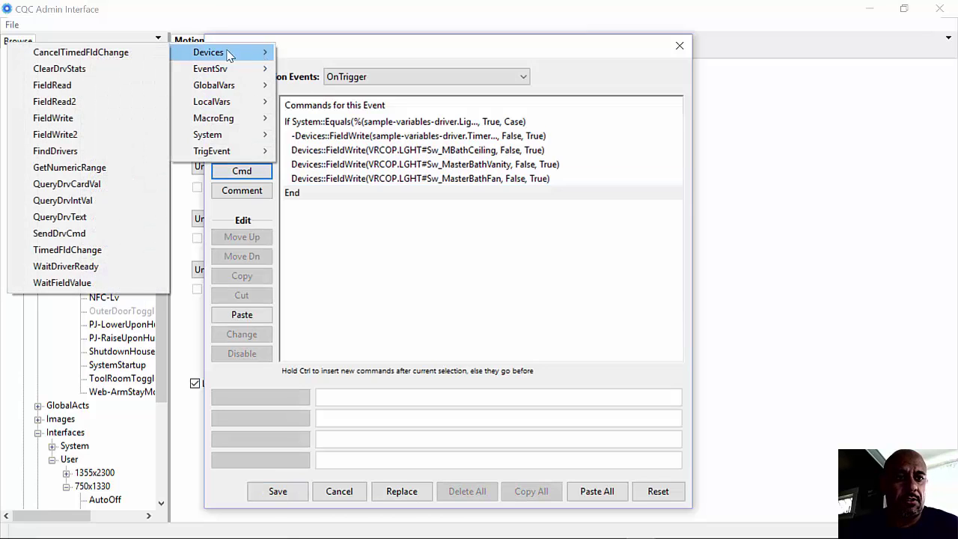
click(123, 118)
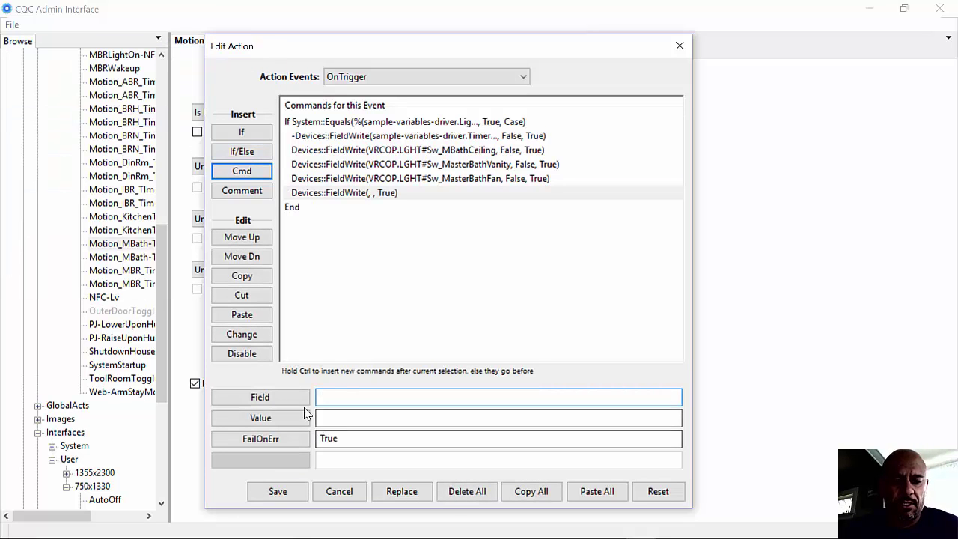
click(260, 396)
click(368, 258)
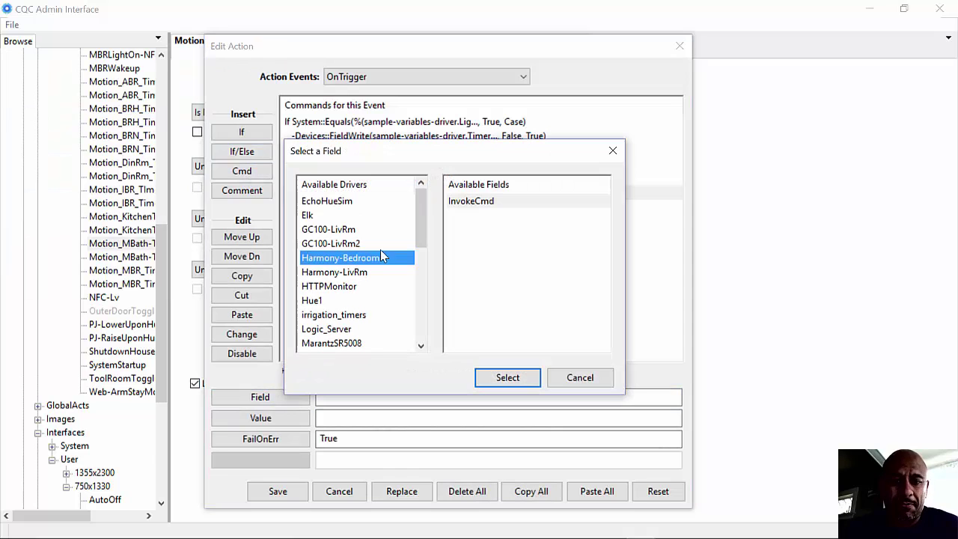
click(357, 343)
click(464, 229)
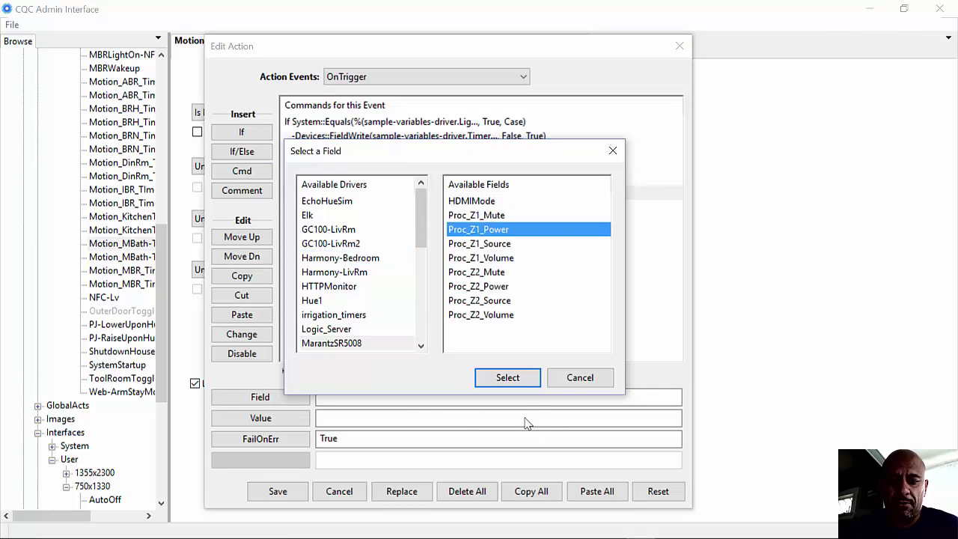
click(508, 378)
click(291, 420)
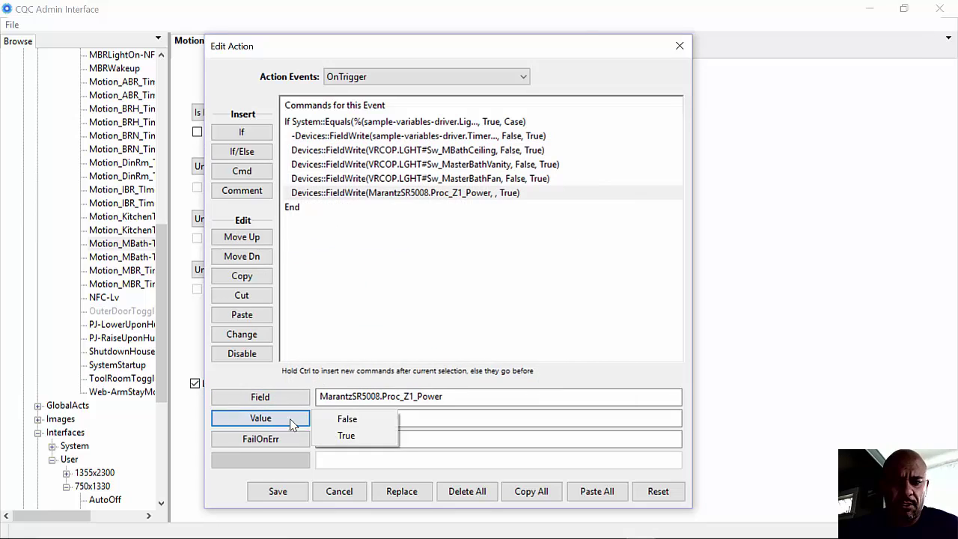
click(345, 419)
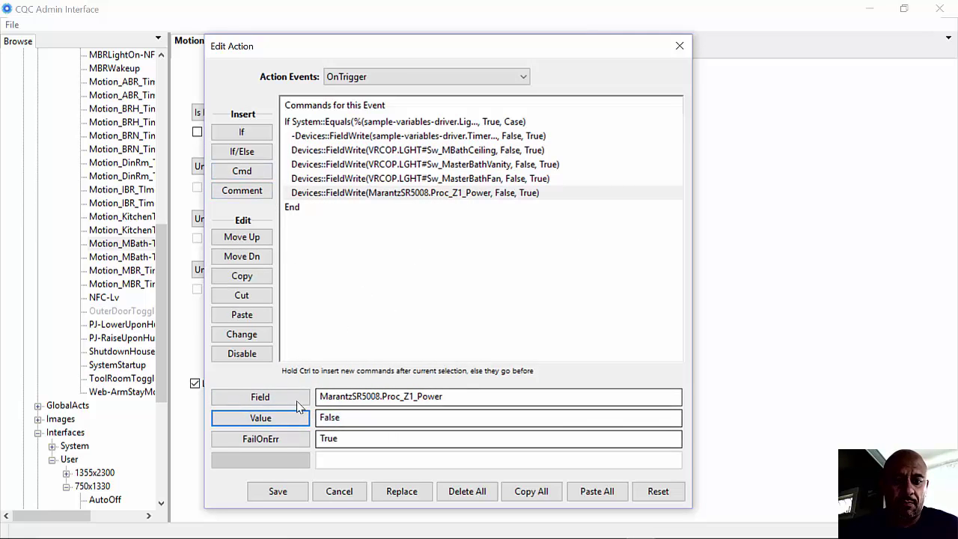
Browse the PioneerPRO1150HD's Power field, then close the field chooser leaving the field unchanged.
click(277, 397)
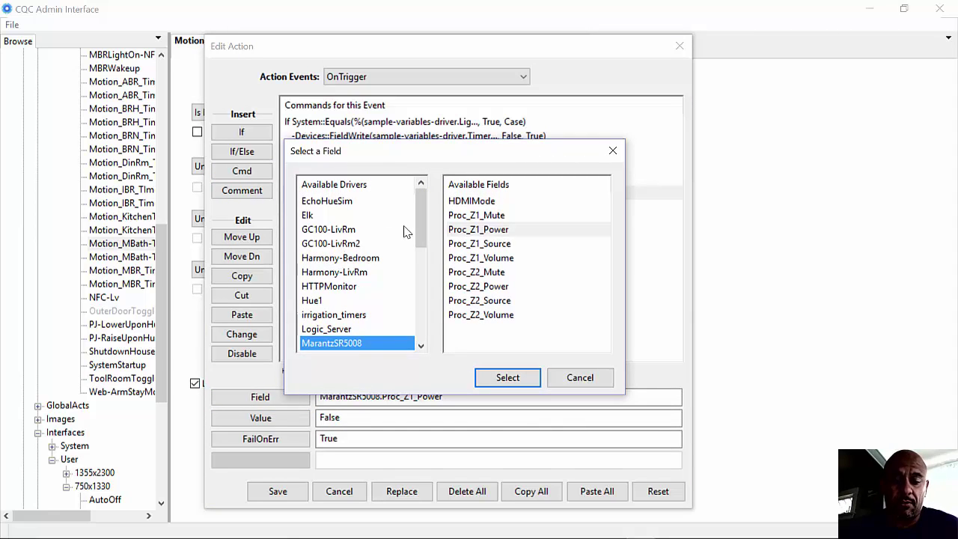
drag(424, 230, 424, 274)
click(348, 258)
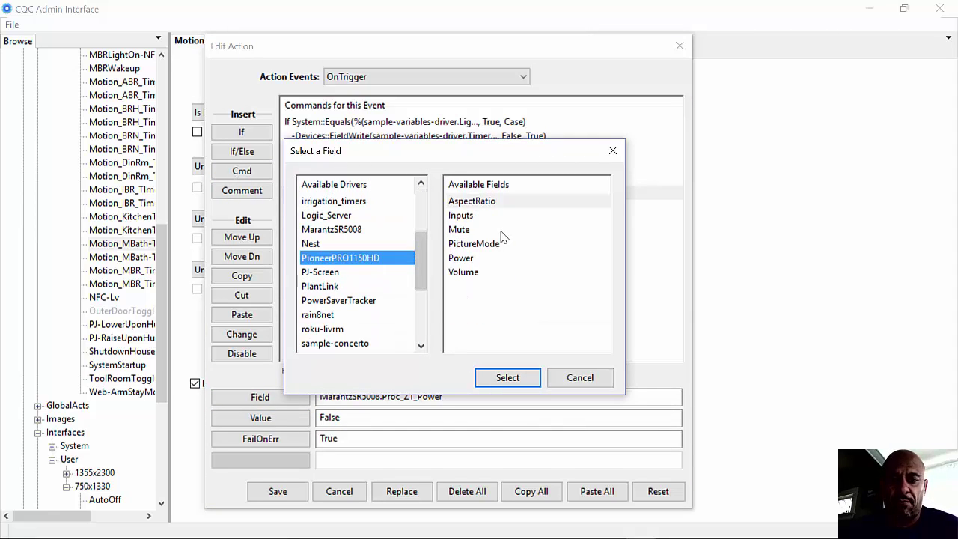
click(500, 258)
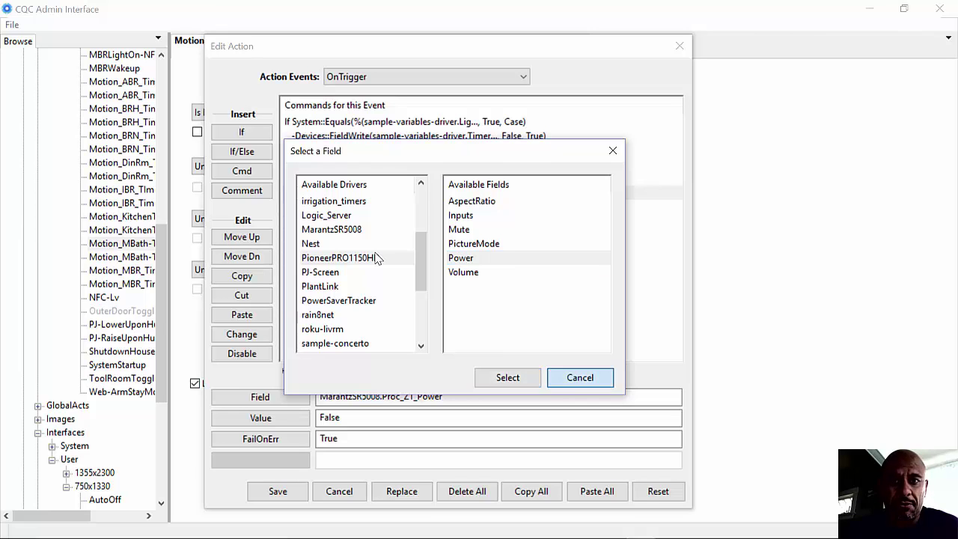
click(568, 378)
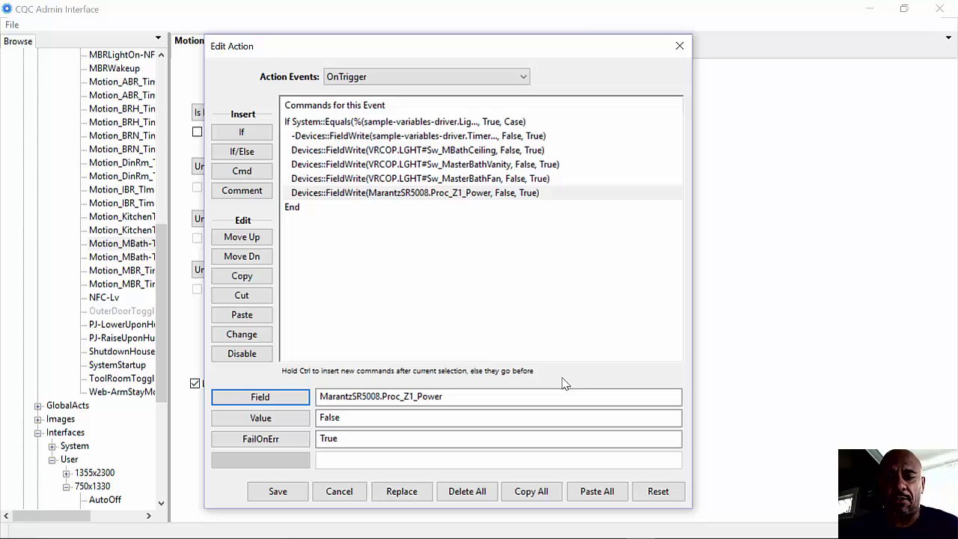
Cancel the Edit Action dialog and confirm exiting without saving.
click(338, 492)
click(506, 338)
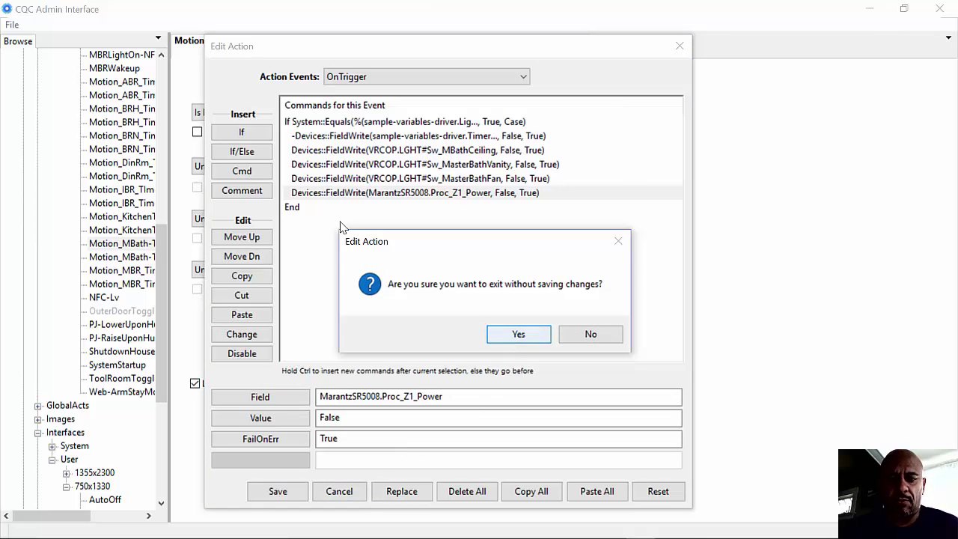